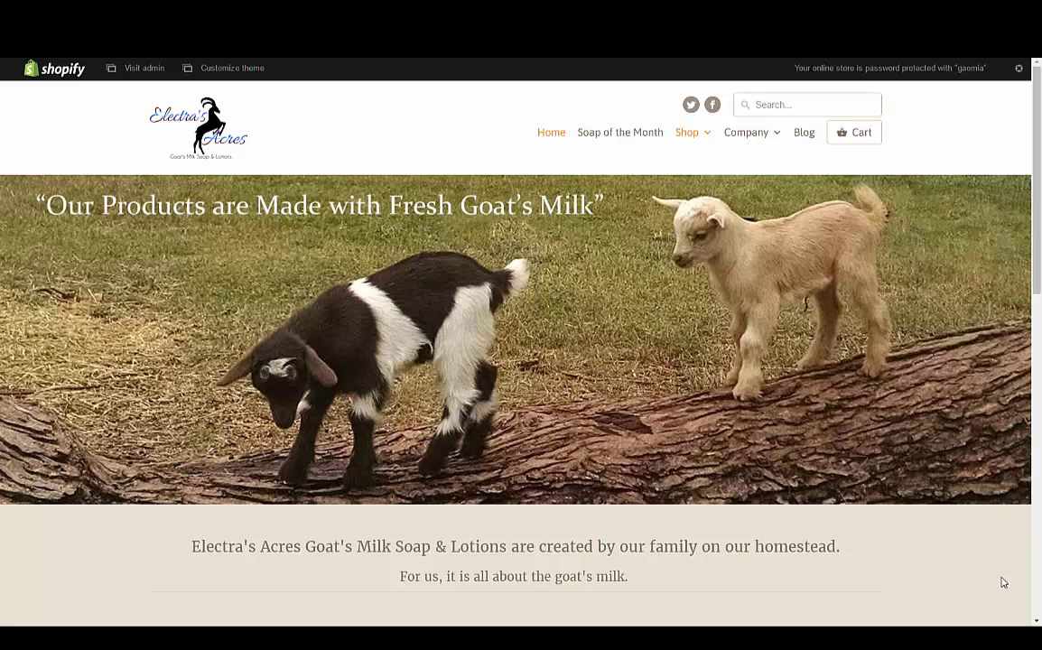
Step: View the Goat's Milk Soap collection on the storefront and the product categories offered under Shop
{"action": "mouse_move", "coordinate": [691, 140]}
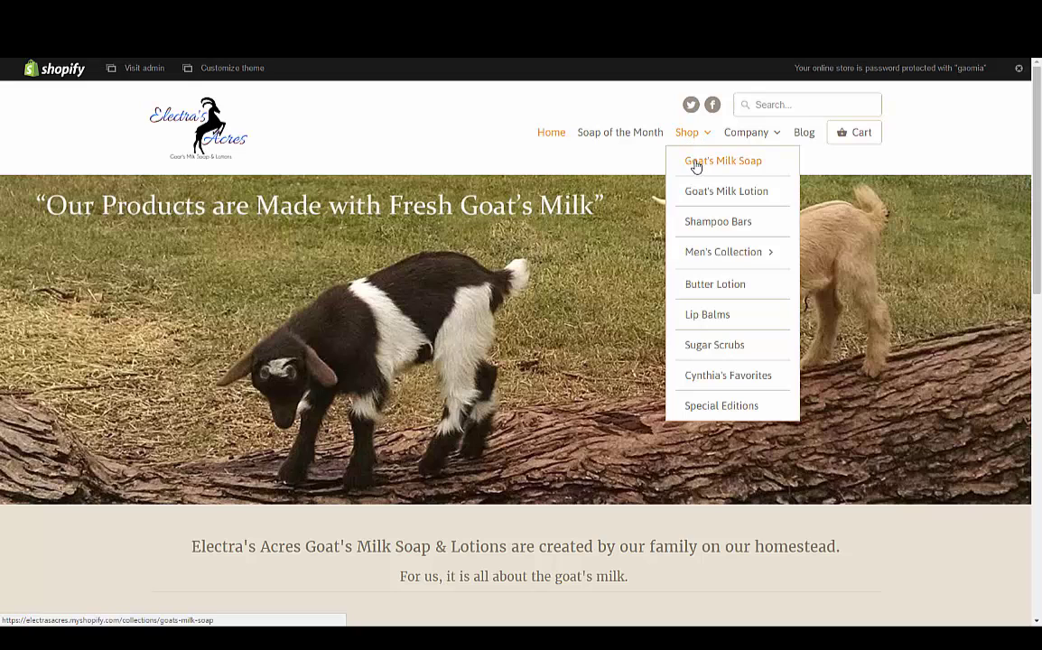
{"action": "left_click", "coordinate": [697, 165]}
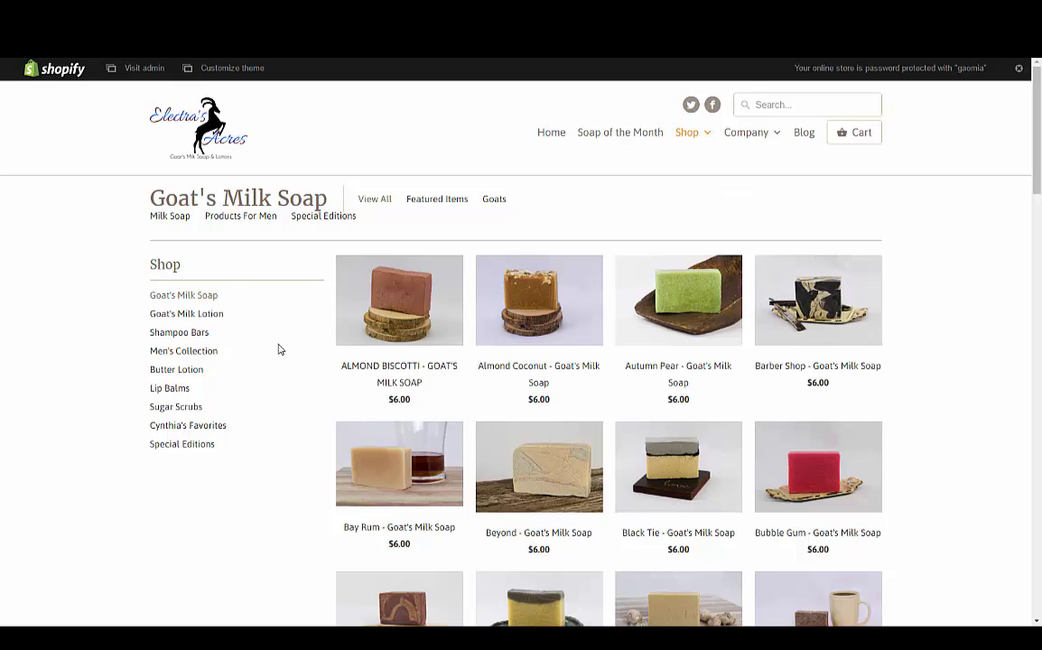
{"action": "mouse_move", "coordinate": [682, 134]}
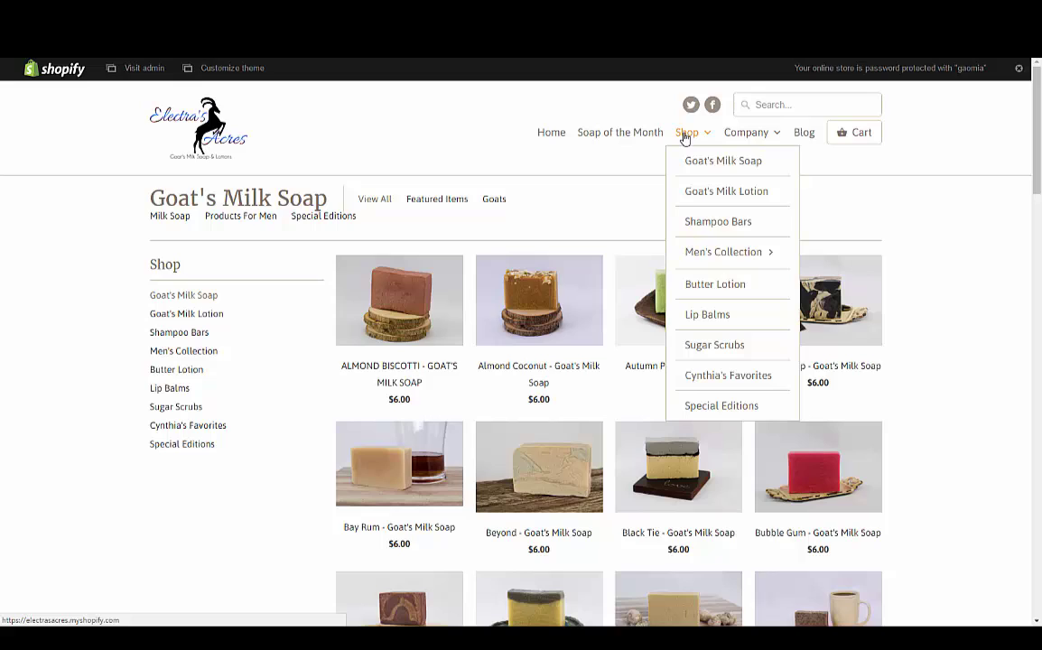
{"action": "mouse_move", "coordinate": [693, 256]}
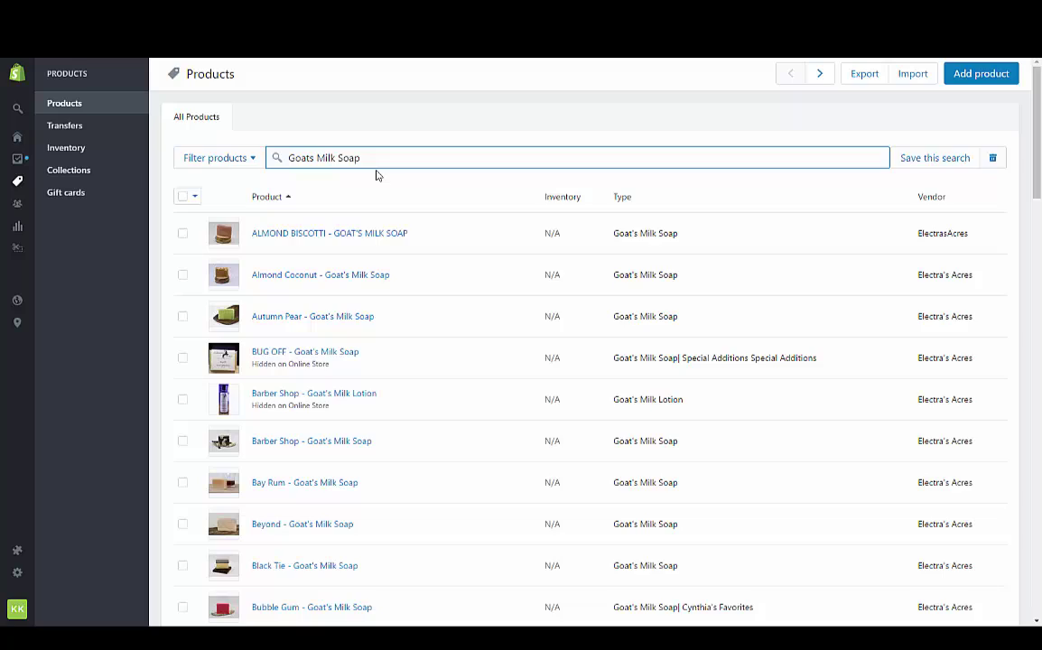
Step: Select the Cucumber Melon, Eucalyptus and Fraser Fir goat's milk soaps in the admin product list
{"action": "scroll", "coordinate": [377, 175], "scroll_direction": "down", "scroll_amount": 10}
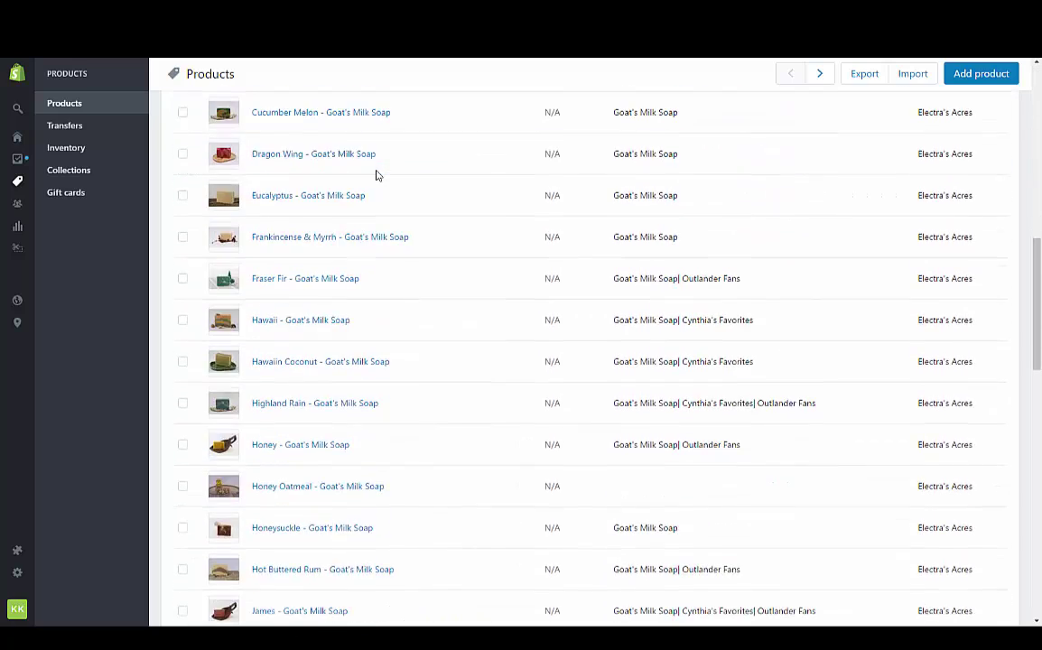
{"action": "scroll", "coordinate": [376, 175], "scroll_direction": "up", "scroll_amount": 10}
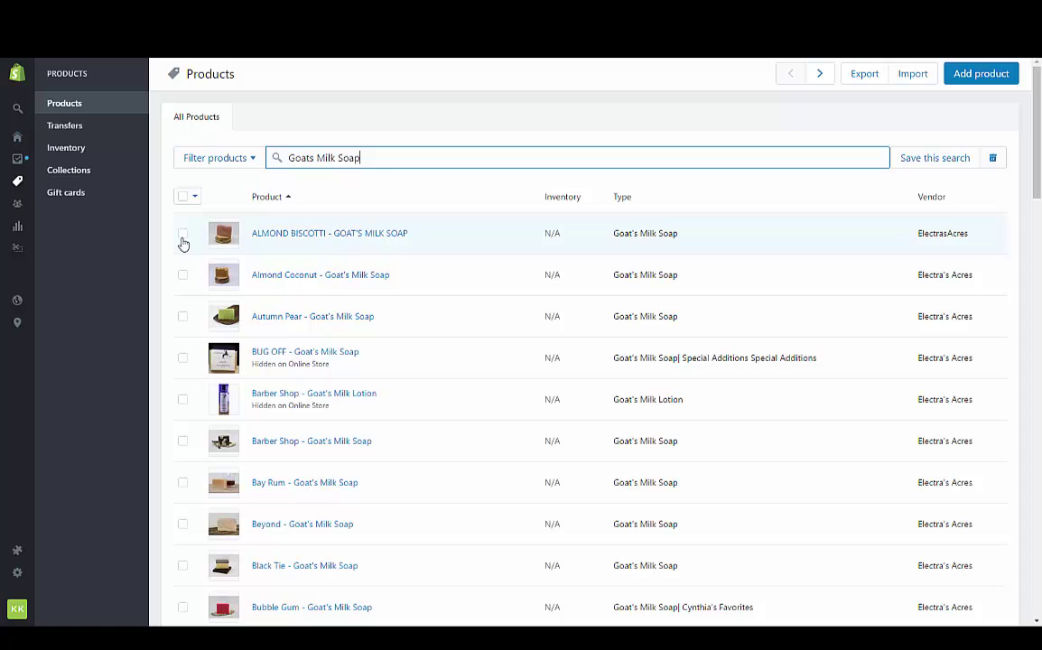
{"action": "scroll", "coordinate": [182, 277], "scroll_direction": "down", "scroll_amount": 1}
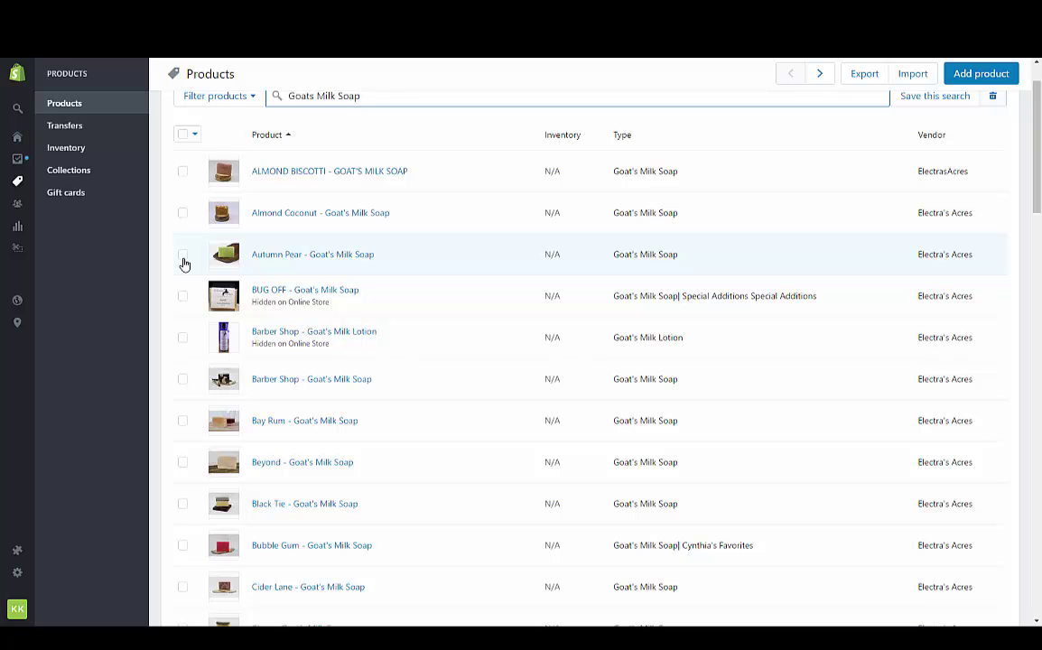
{"action": "scroll", "coordinate": [184, 264], "scroll_direction": "down", "scroll_amount": 4}
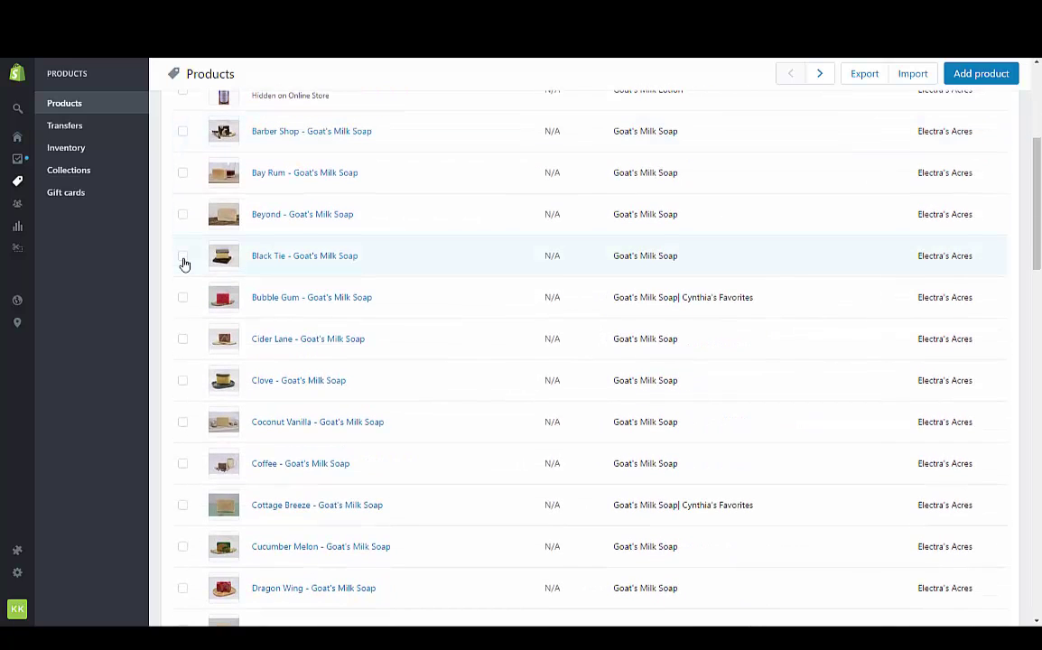
{"action": "scroll", "coordinate": [183, 263], "scroll_direction": "down", "scroll_amount": 2}
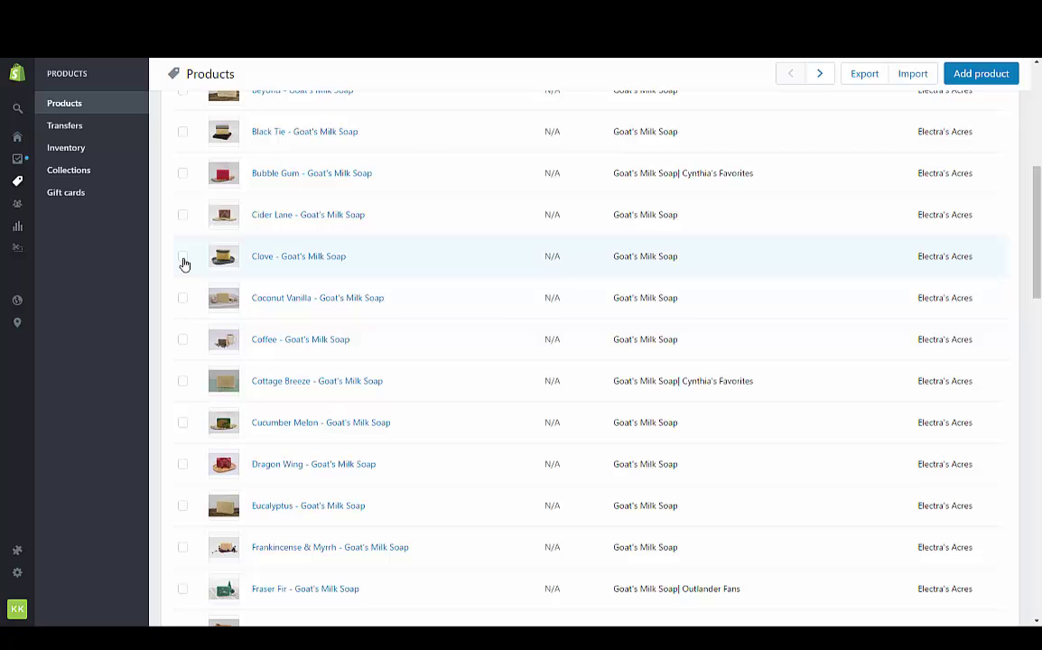
{"action": "scroll", "coordinate": [183, 264], "scroll_direction": "down", "scroll_amount": 1}
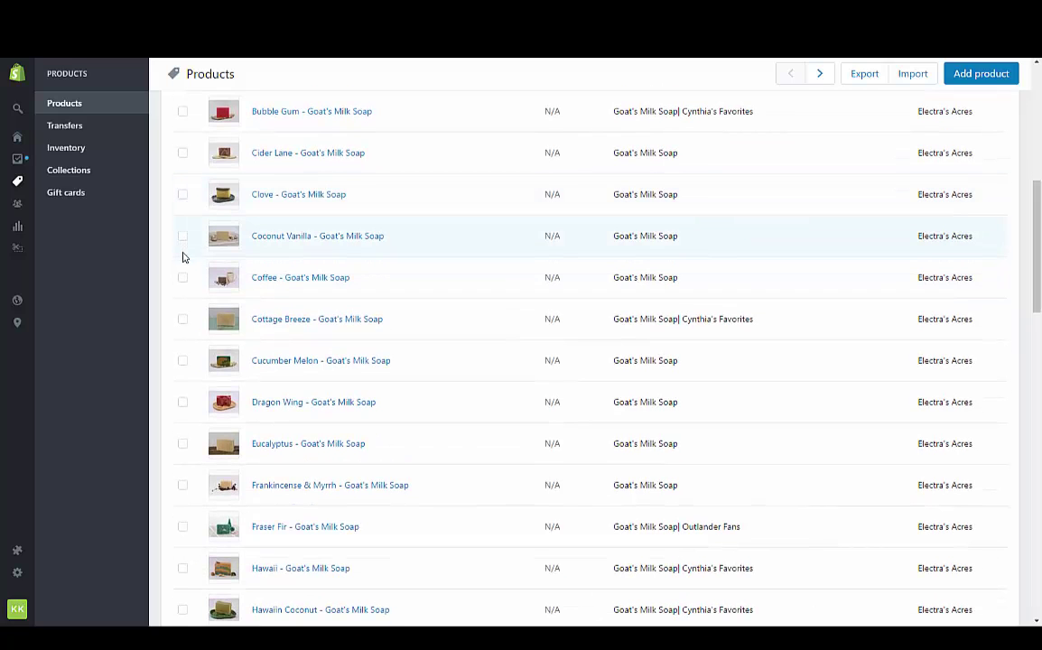
{"action": "scroll", "coordinate": [189, 335], "scroll_direction": "down", "scroll_amount": 1}
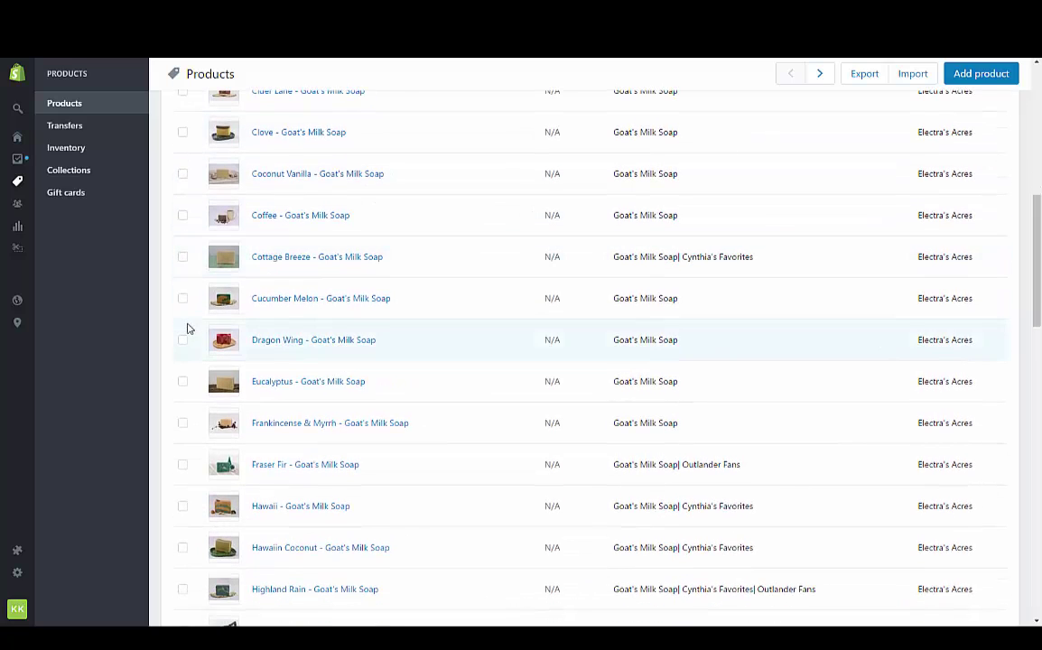
{"action": "left_click", "coordinate": [182, 301]}
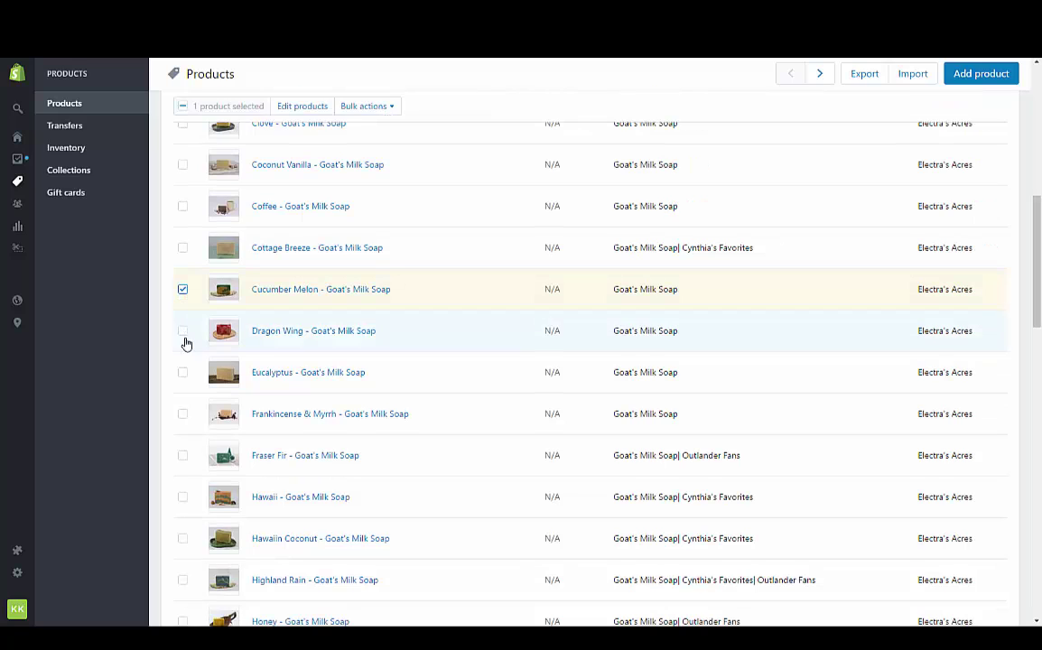
{"action": "left_click", "coordinate": [181, 376]}
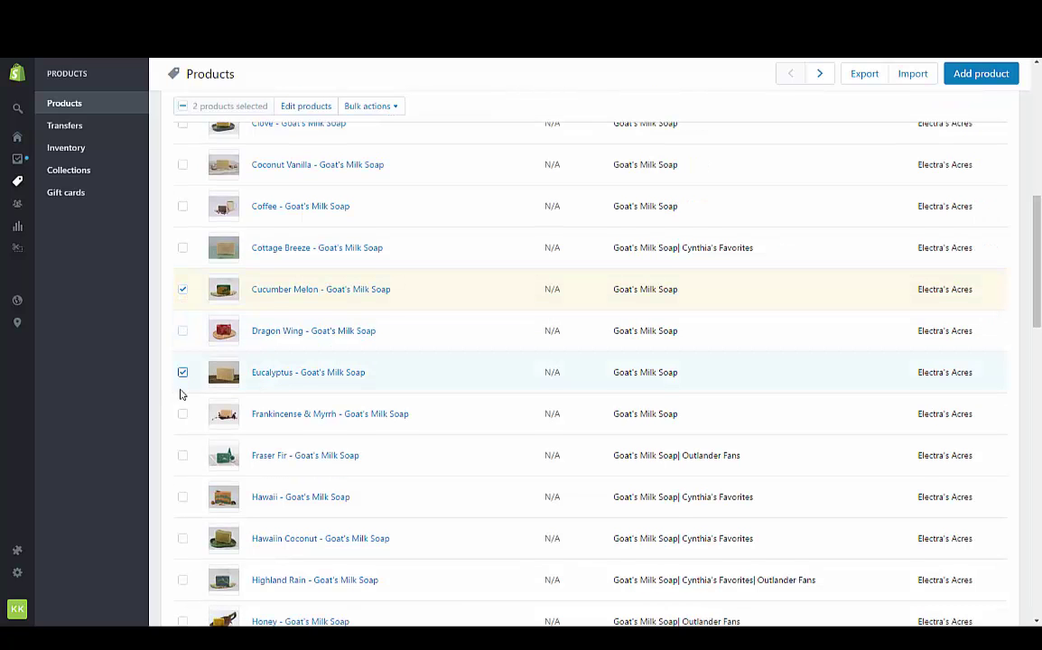
{"action": "scroll", "coordinate": [182, 430], "scroll_direction": "down", "scroll_amount": 2}
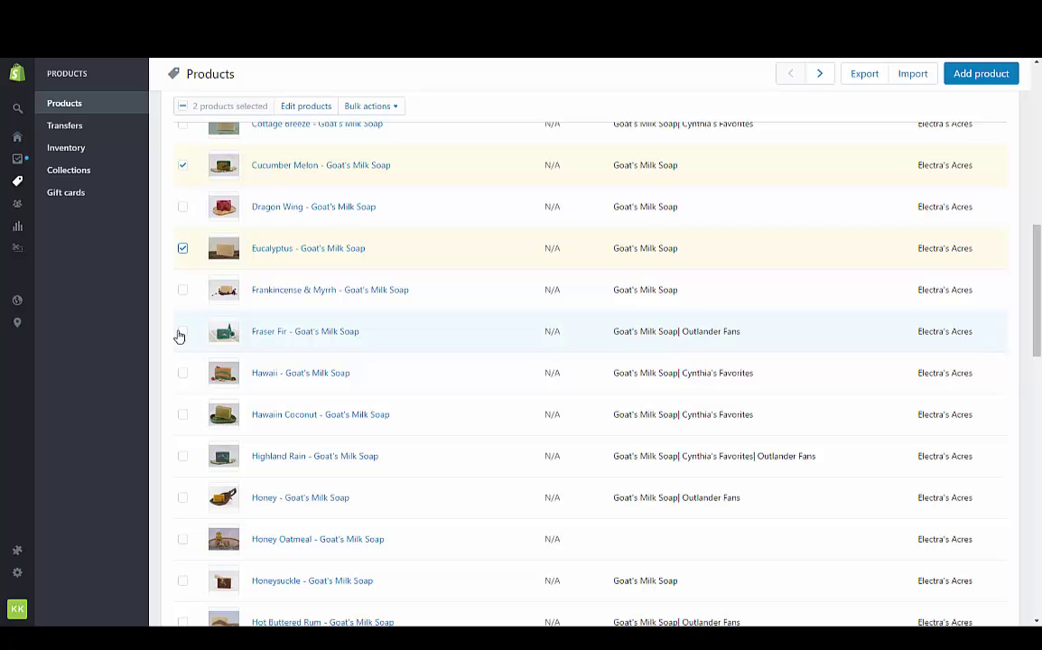
{"action": "left_click", "coordinate": [182, 332]}
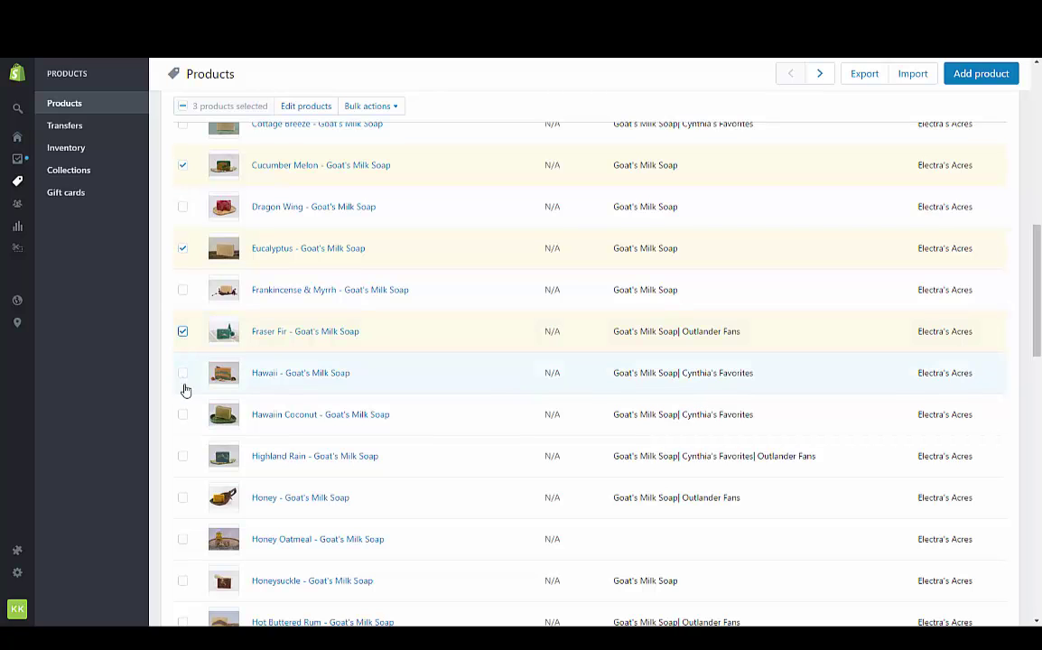
Step: Add the Jasmine 3 Jasper and Jasmine Vanilla goat's milk soaps to the product selection
{"action": "scroll", "coordinate": [186, 424], "scroll_direction": "down", "scroll_amount": 3}
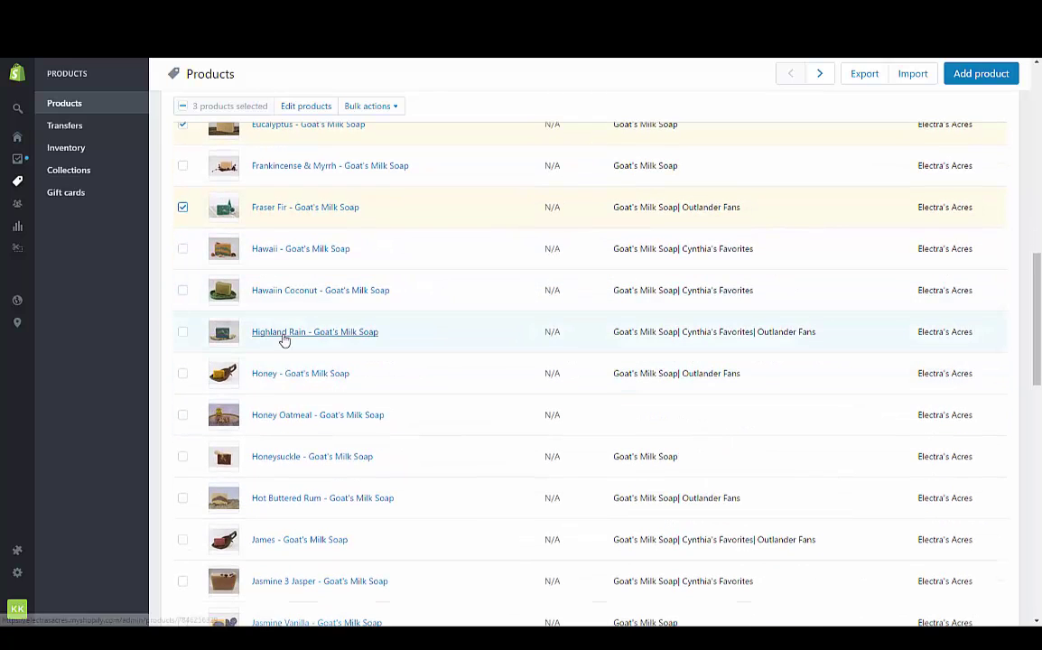
{"action": "scroll", "coordinate": [283, 377], "scroll_direction": "down", "scroll_amount": 2}
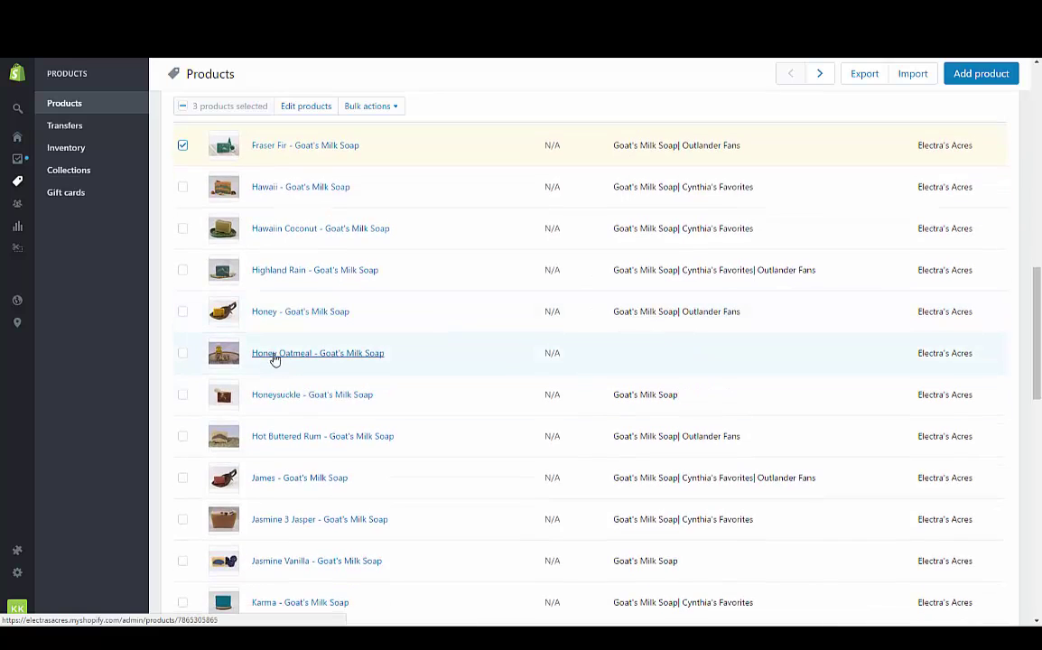
{"action": "scroll", "coordinate": [265, 412], "scroll_direction": "down", "scroll_amount": 3}
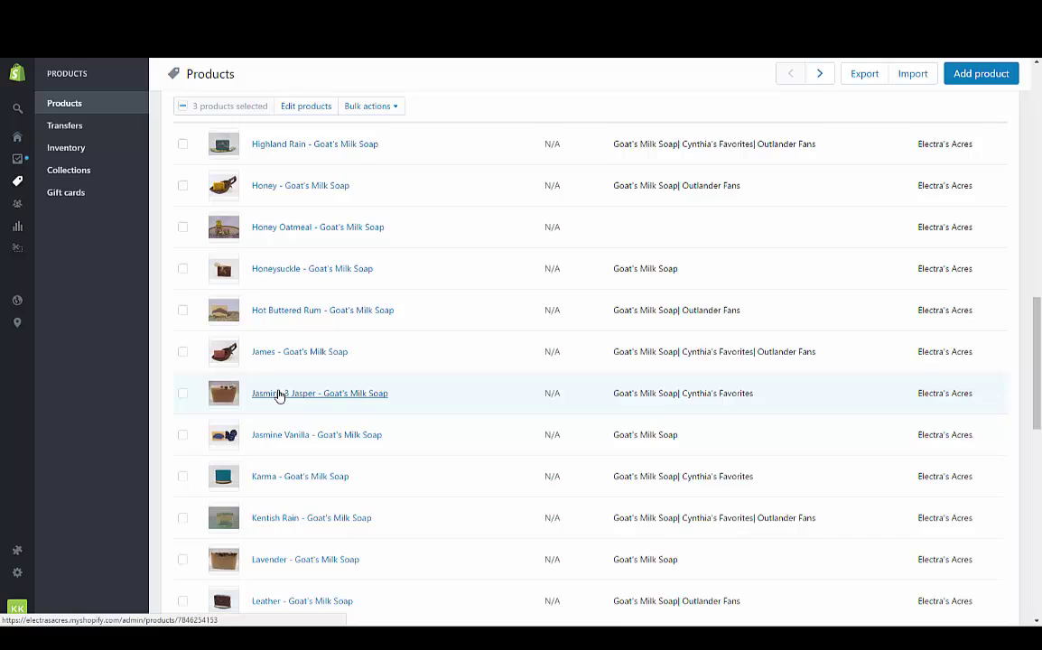
{"action": "scroll", "coordinate": [278, 395], "scroll_direction": "down", "scroll_amount": 1}
{"action": "left_click", "coordinate": [183, 334]}
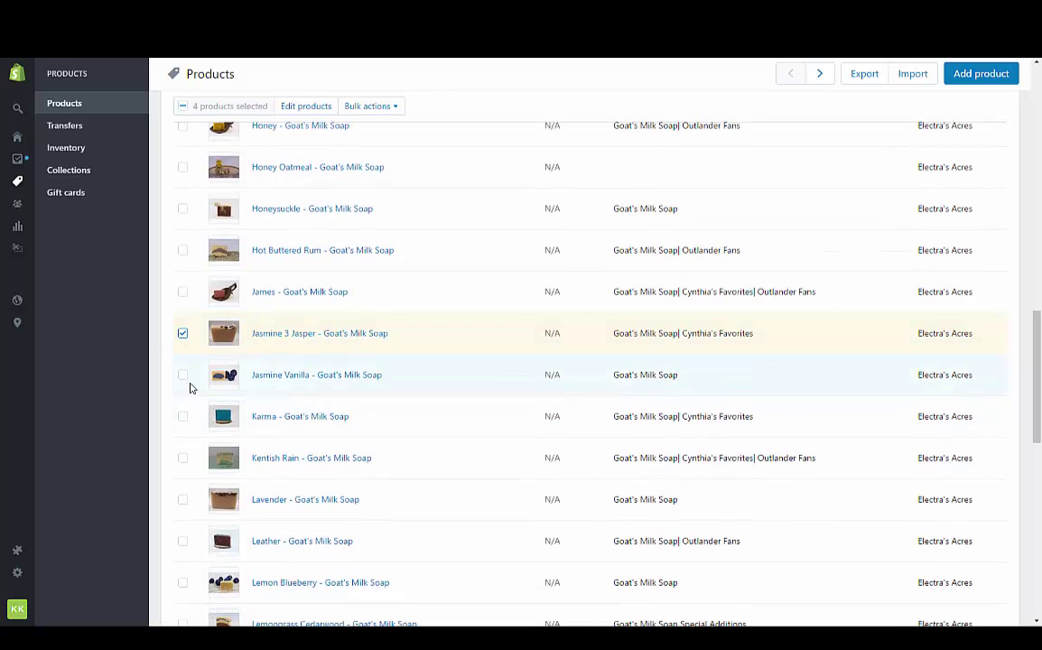
{"action": "left_click", "coordinate": [183, 375]}
Step: Extend the product selection with the Lavender, Lemongrass Cedarwood, Lemongrass Tea Tree Eucalyptus and Lilac goat's milk soaps
{"action": "scroll", "coordinate": [197, 446], "scroll_direction": "down", "scroll_amount": 2}
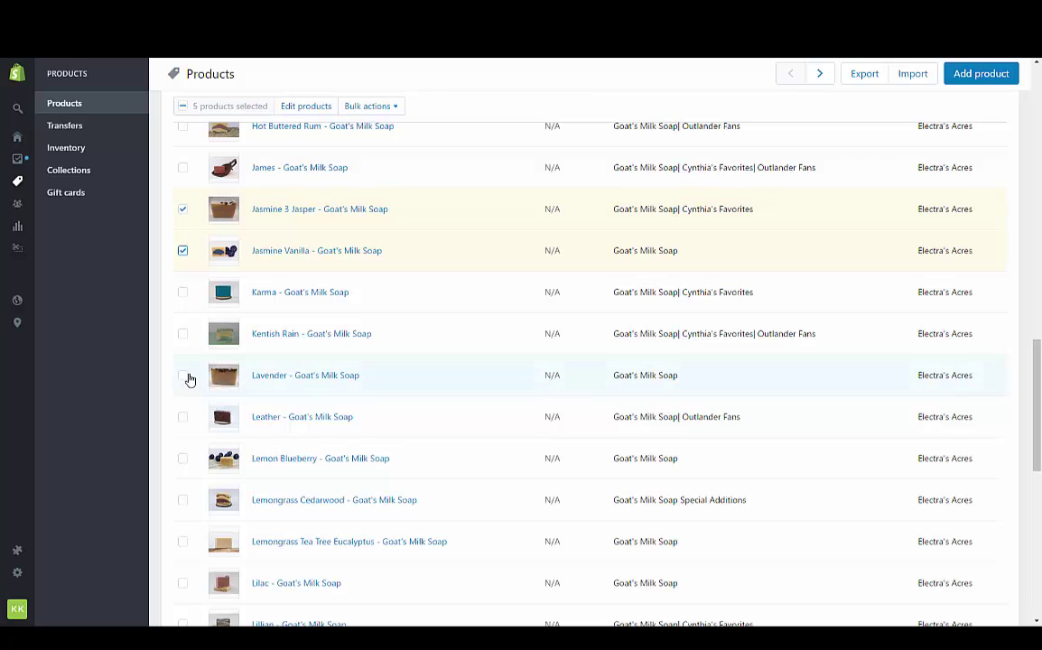
{"action": "left_click", "coordinate": [185, 375]}
{"action": "scroll", "coordinate": [188, 419], "scroll_direction": "down", "scroll_amount": 3}
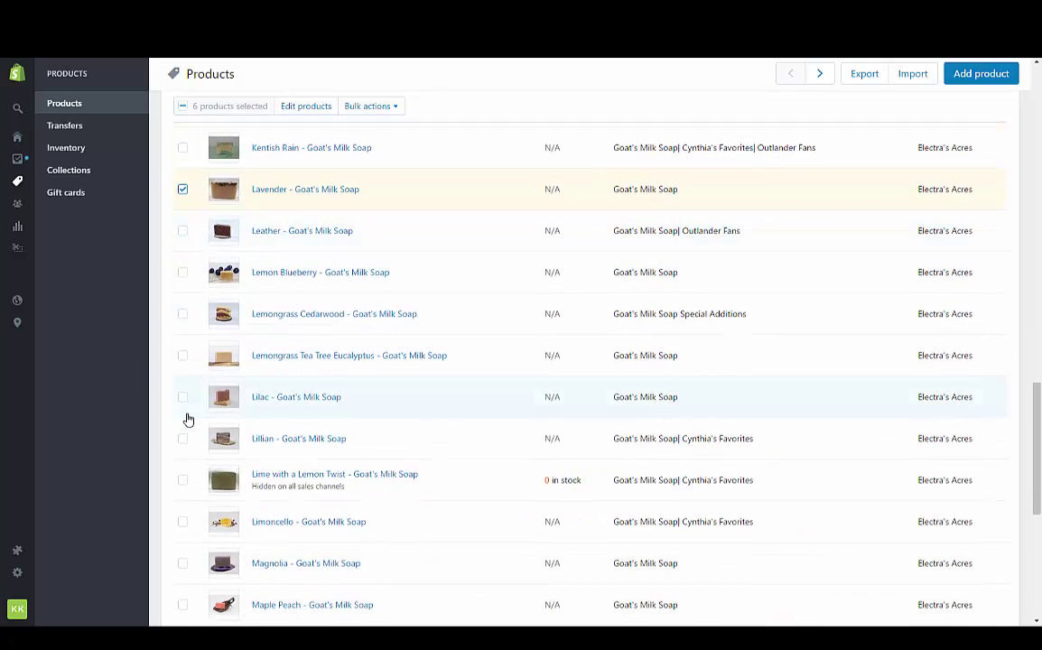
{"action": "left_click", "coordinate": [183, 315]}
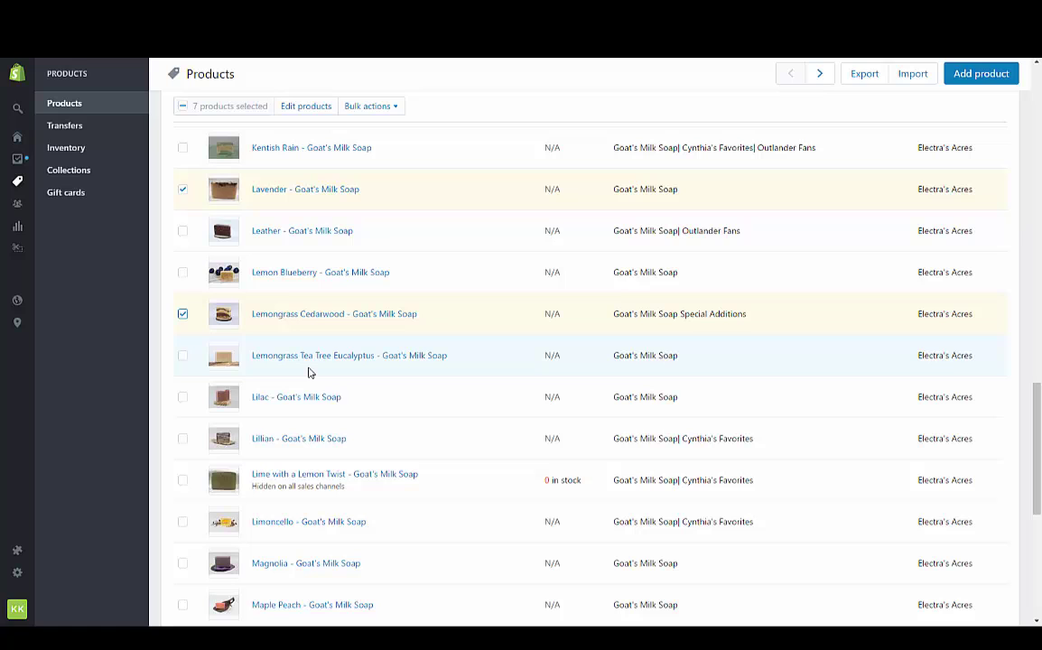
{"action": "left_click", "coordinate": [183, 357]}
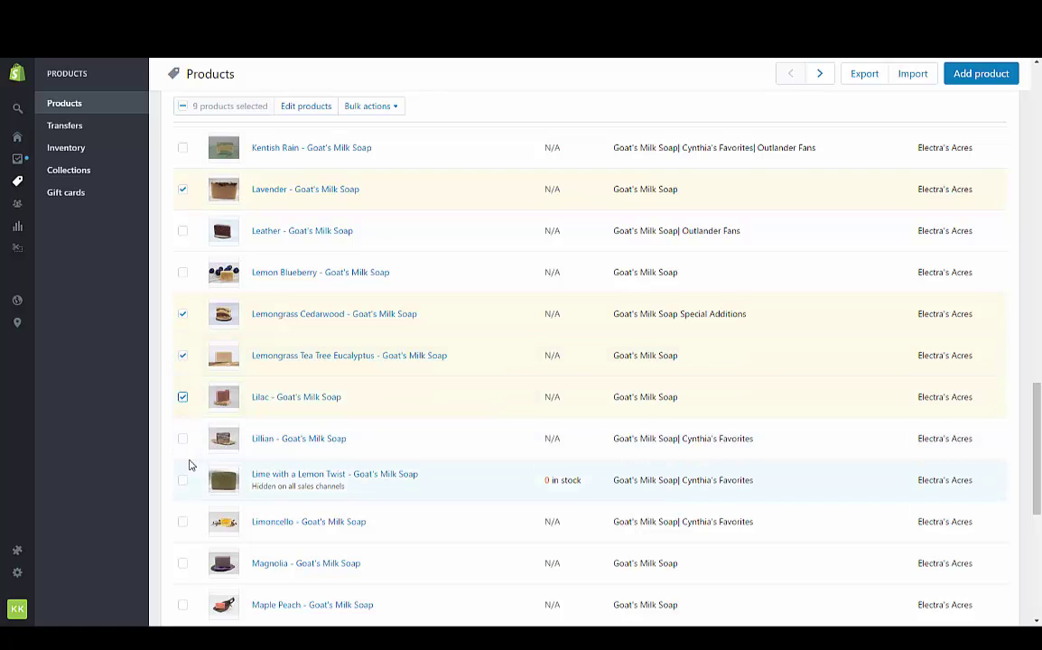
Step: Look through the remaining soaps down to Plumeria for further products that fit the selection
{"action": "scroll", "coordinate": [190, 465], "scroll_direction": "down", "scroll_amount": 3}
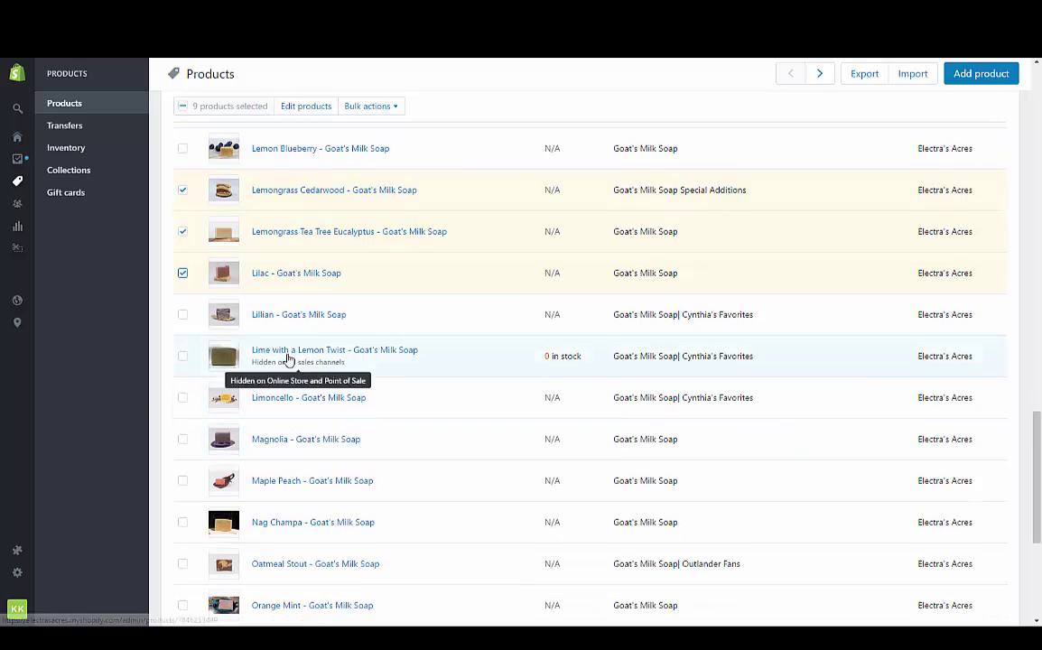
{"action": "scroll", "coordinate": [291, 352], "scroll_direction": "down", "scroll_amount": 3}
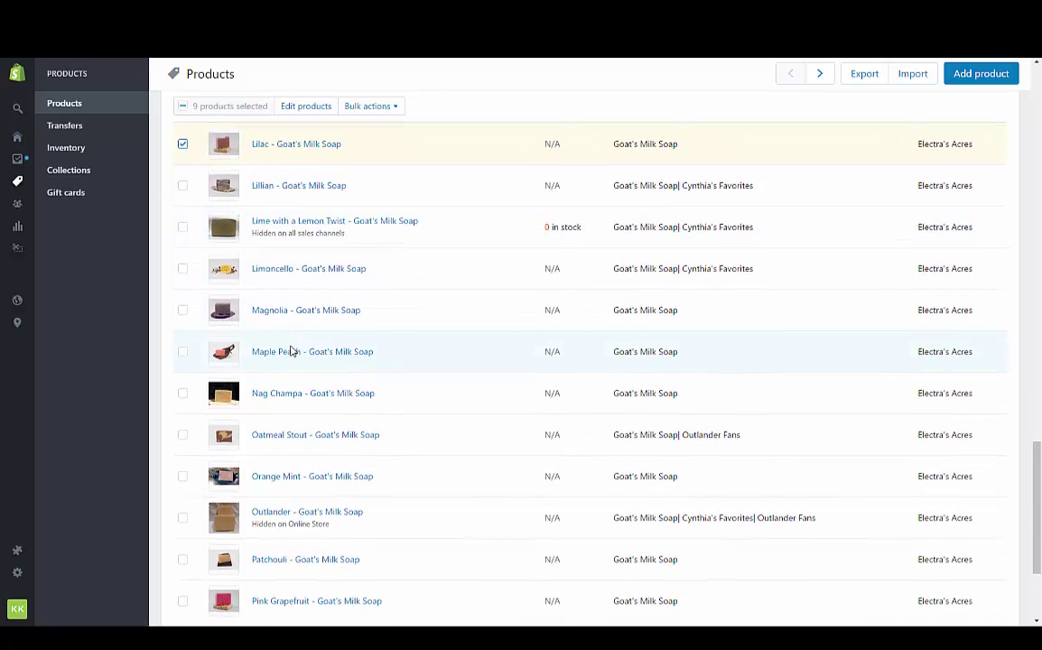
{"action": "scroll", "coordinate": [291, 352], "scroll_direction": "down", "scroll_amount": 5}
{"action": "scroll", "coordinate": [291, 352], "scroll_direction": "up", "scroll_amount": 5}
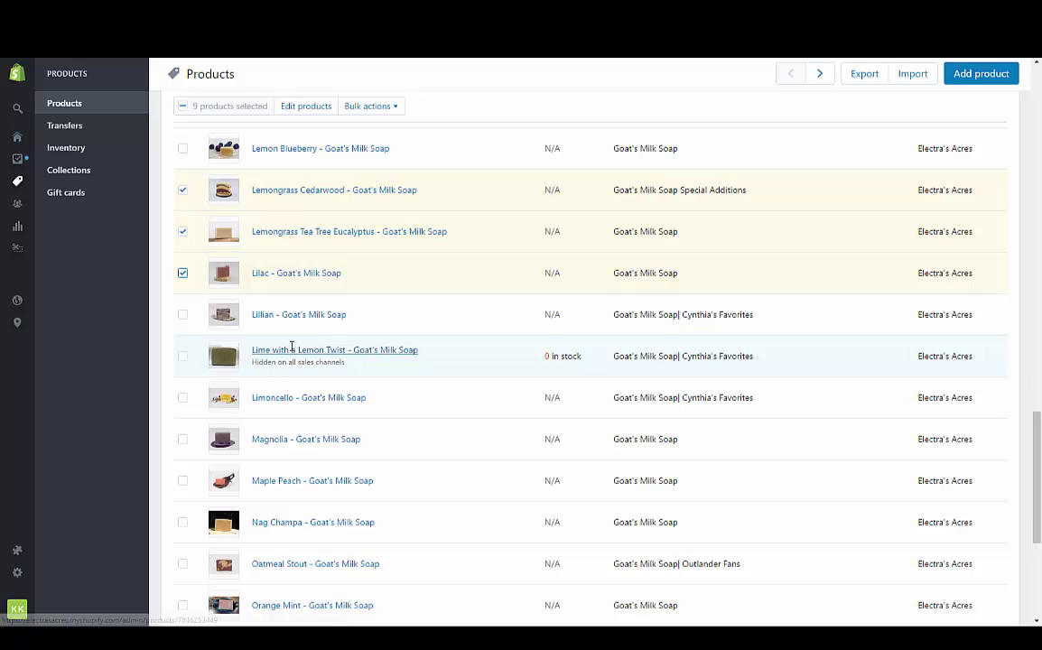
{"action": "scroll", "coordinate": [291, 353], "scroll_direction": "down", "scroll_amount": 5}
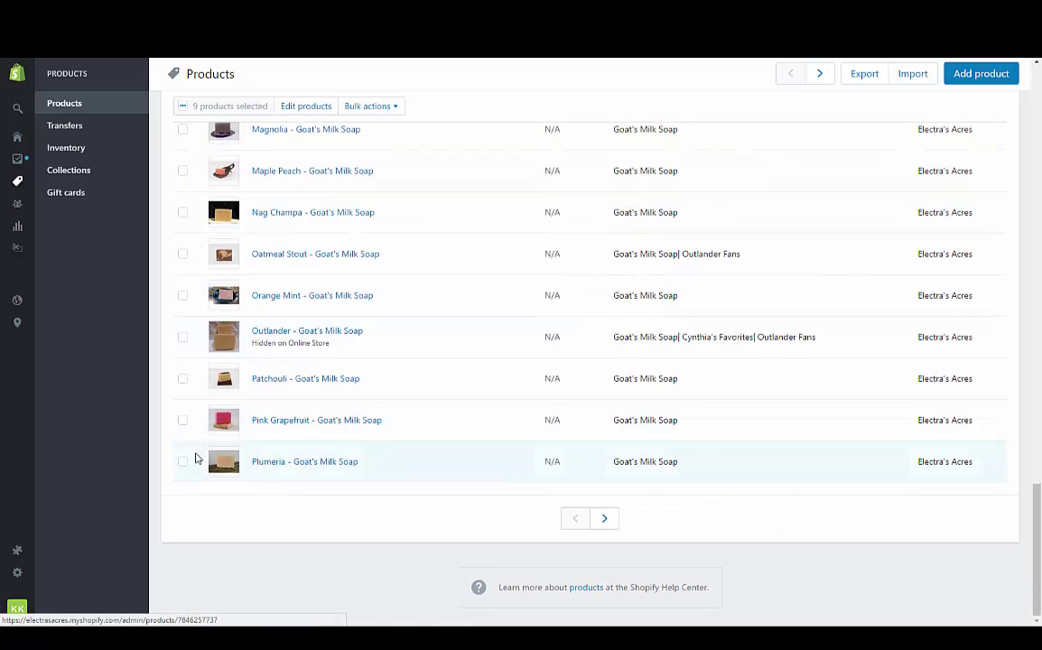
{"action": "scroll", "coordinate": [205, 462], "scroll_direction": "up", "scroll_amount": 10}
{"action": "scroll", "coordinate": [205, 469], "scroll_direction": "up", "scroll_amount": 5}
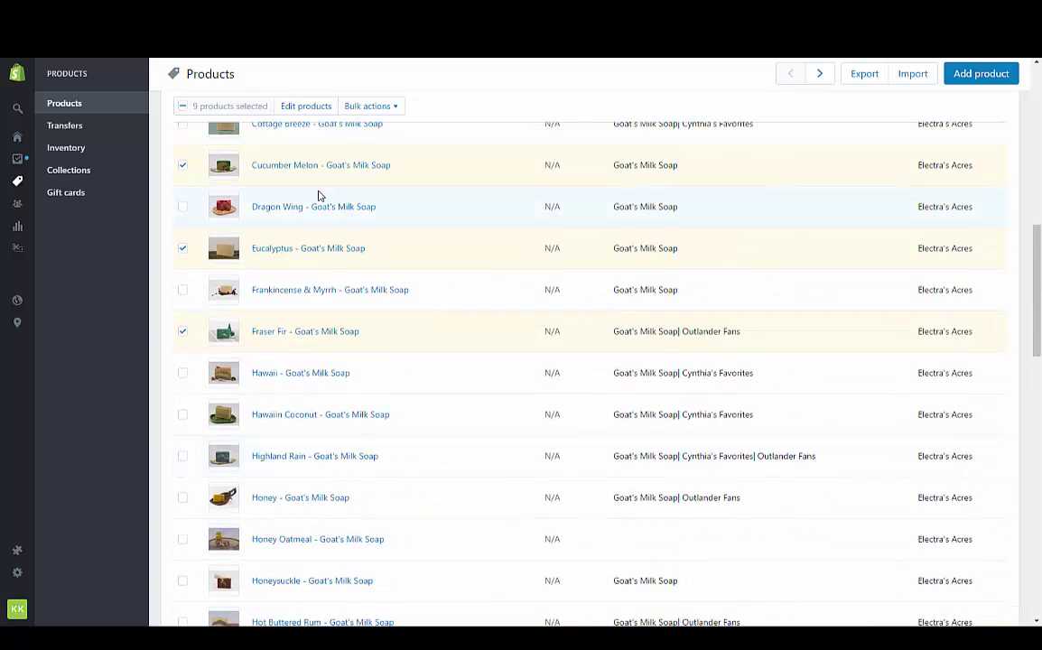
Step: Bulk-add the new tag "From The Garden" to the selected soaps, copying the tag text before applying the change
{"action": "left_click", "coordinate": [366, 108]}
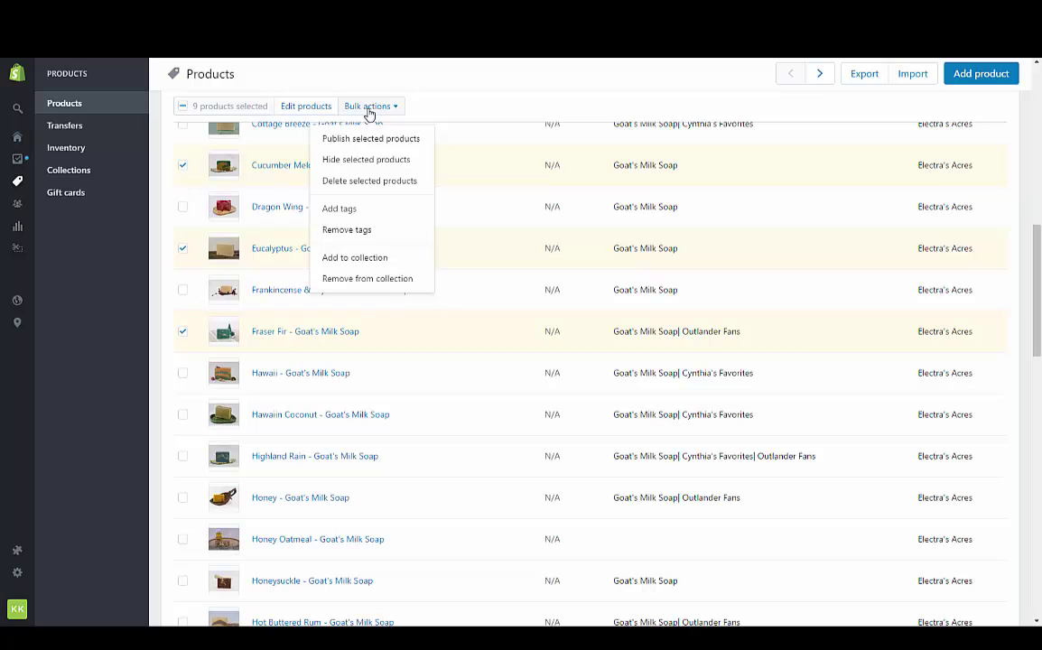
{"action": "left_click", "coordinate": [350, 208]}
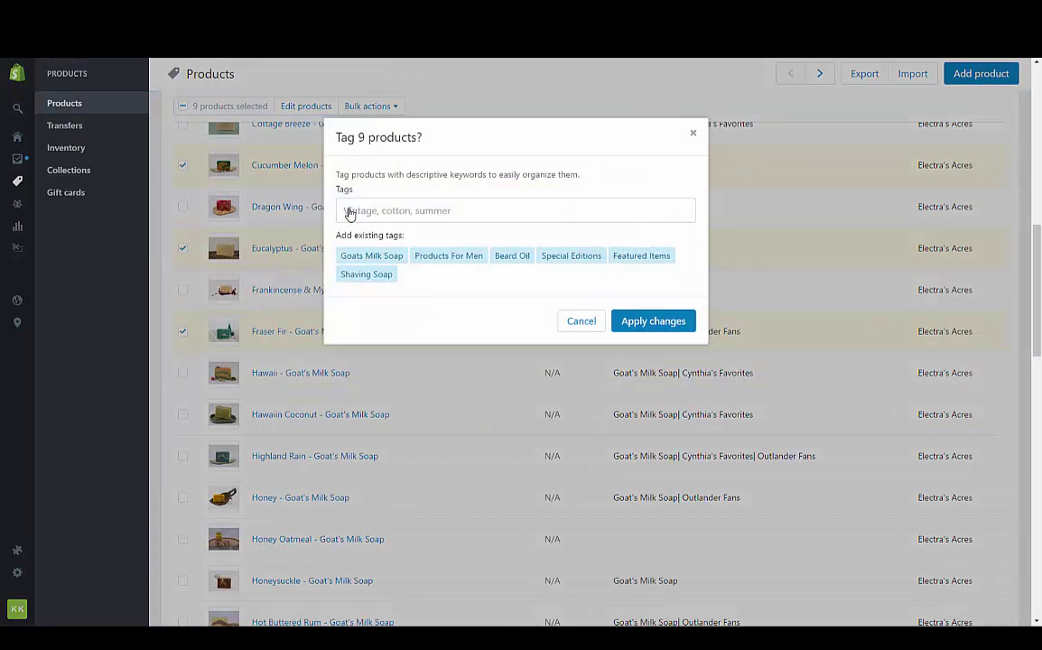
{"action": "left_click", "coordinate": [431, 209]}
{"action": "type", "text": "From"}
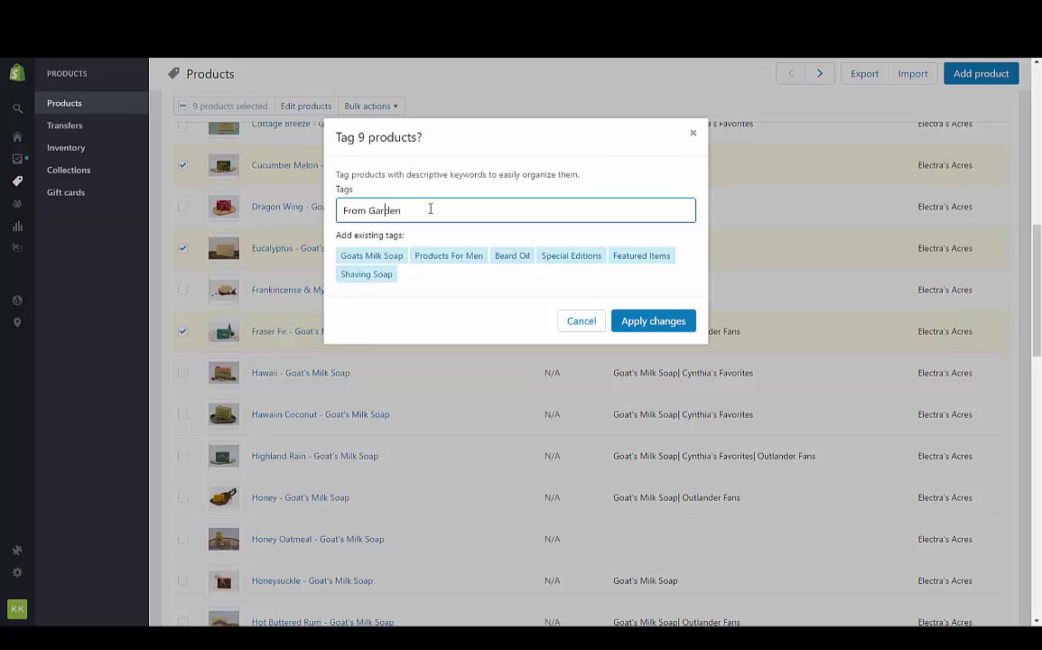
{"action": "type", "text": "The"}
{"action": "left_click_drag", "start_coordinate": [423, 211], "coordinate": [342, 210]}
{"action": "right_click", "coordinate": [356, 210]}
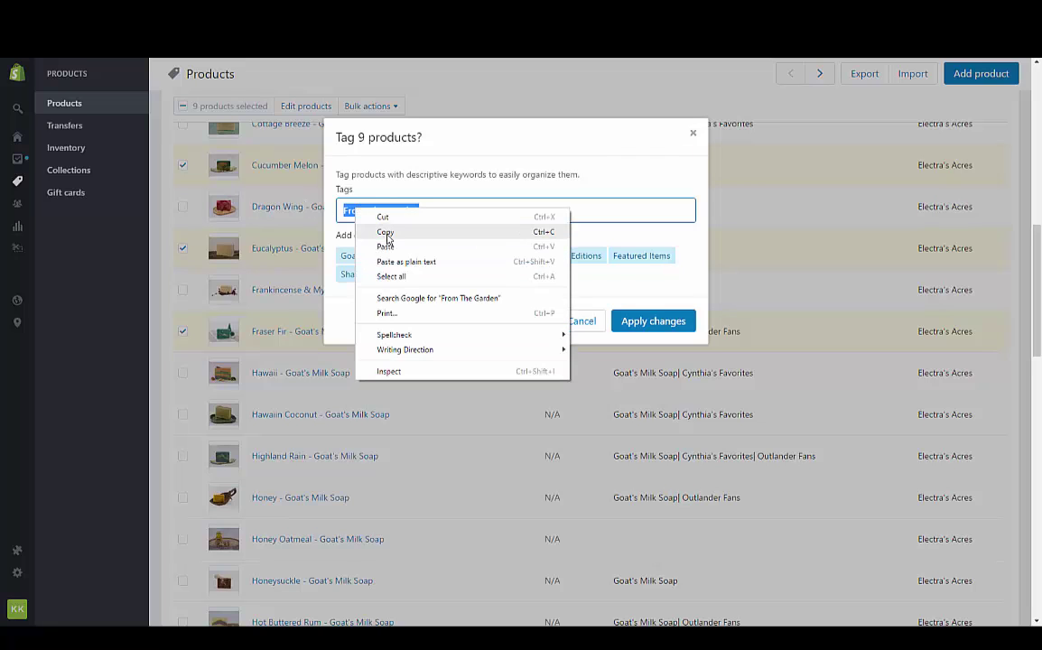
{"action": "left_click", "coordinate": [386, 233]}
{"action": "key", "text": "Return"}
{"action": "left_click", "coordinate": [658, 327]}
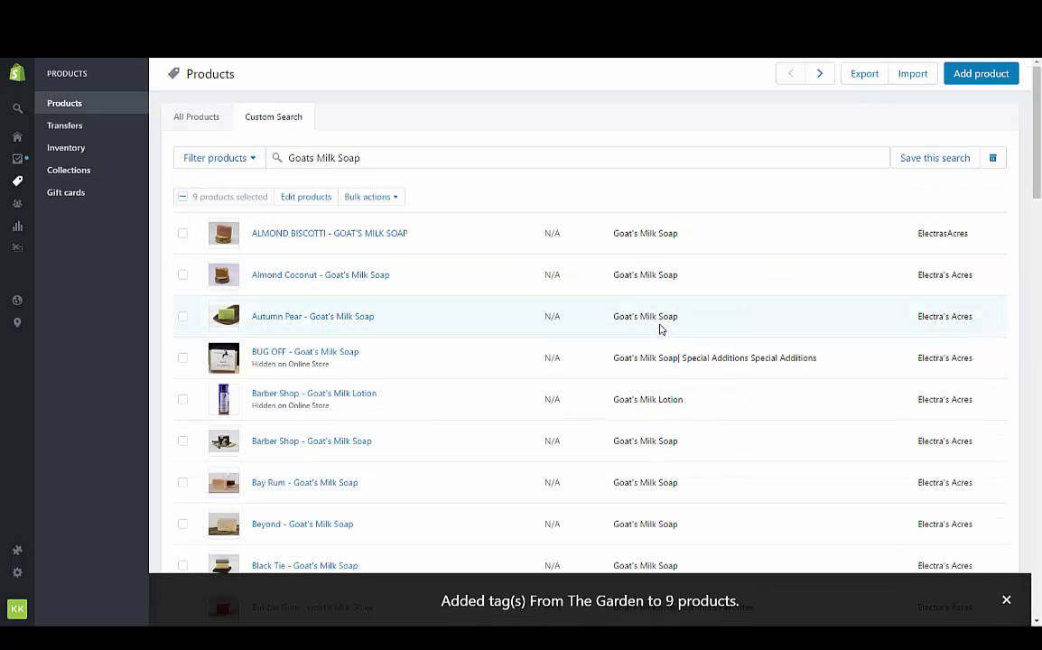
Step: Start a new product collection titled "From The Garden"
{"action": "left_click", "coordinate": [79, 173]}
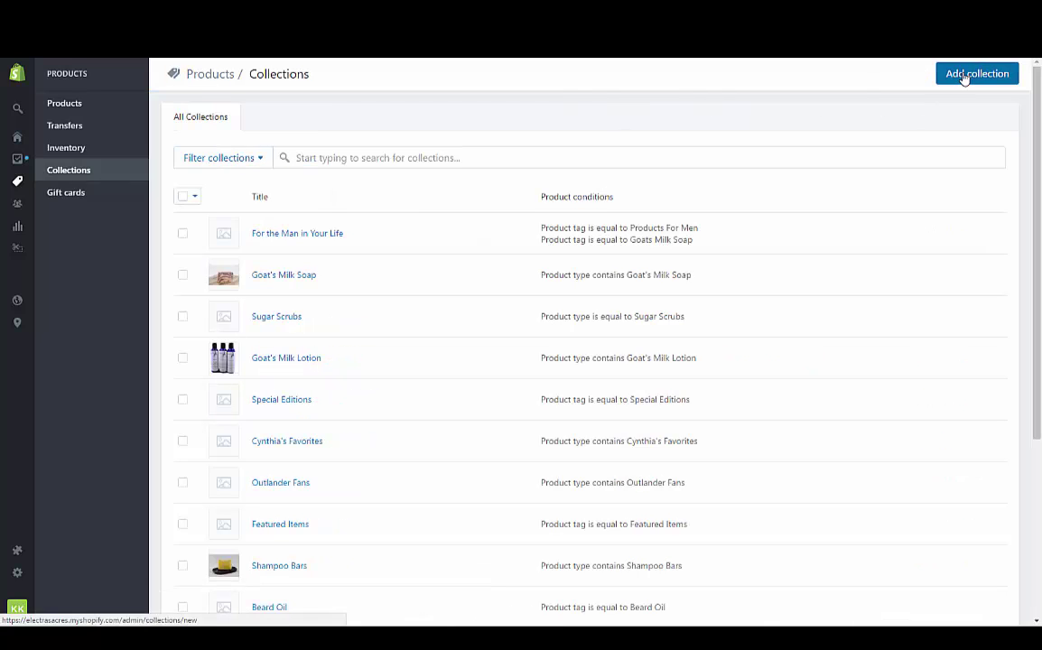
{"action": "left_click", "coordinate": [964, 77]}
{"action": "left_click", "coordinate": [431, 142]}
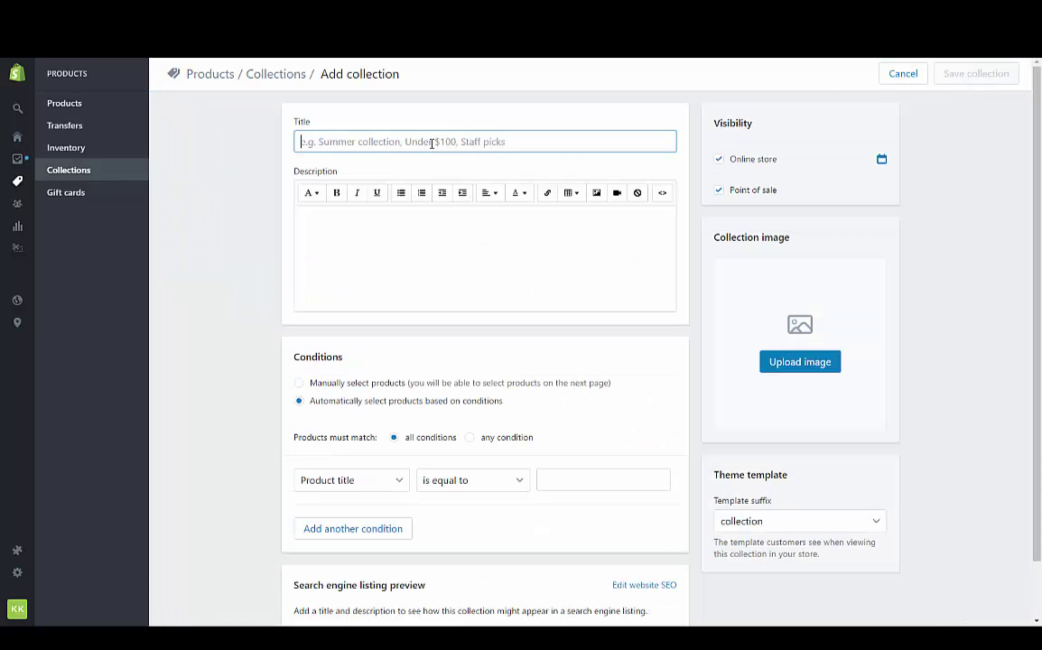
{"action": "type", "text": "From The"}
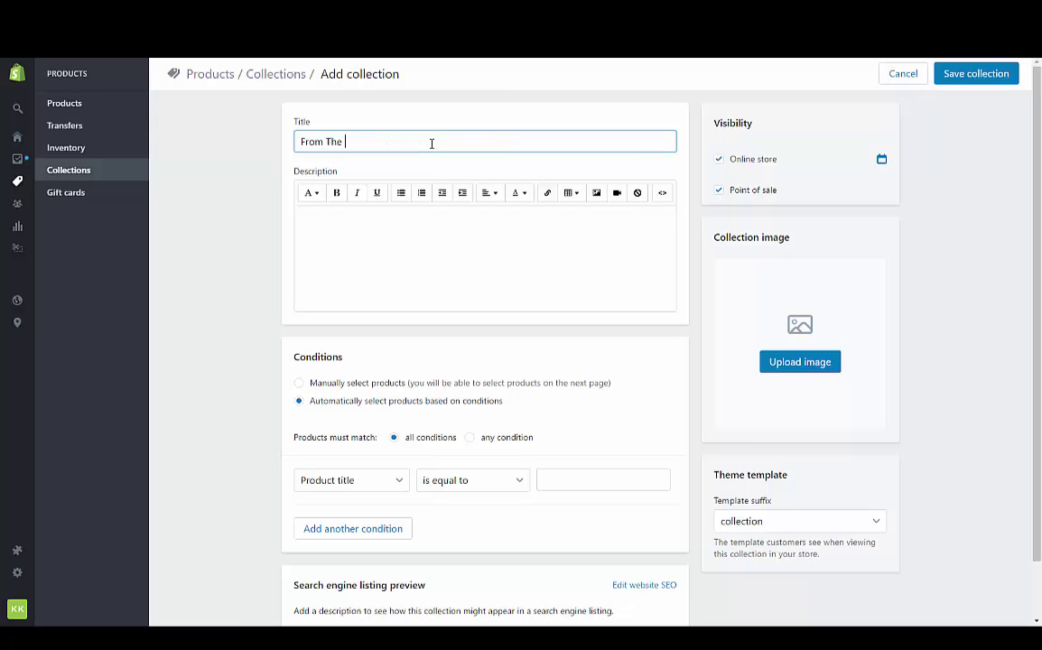
{"action": "type", "text": " Garden"}
Step: Set the collection's first condition to product tag is equal to "From The Garden", pasting the copied tag text
{"action": "left_click", "coordinate": [384, 484]}
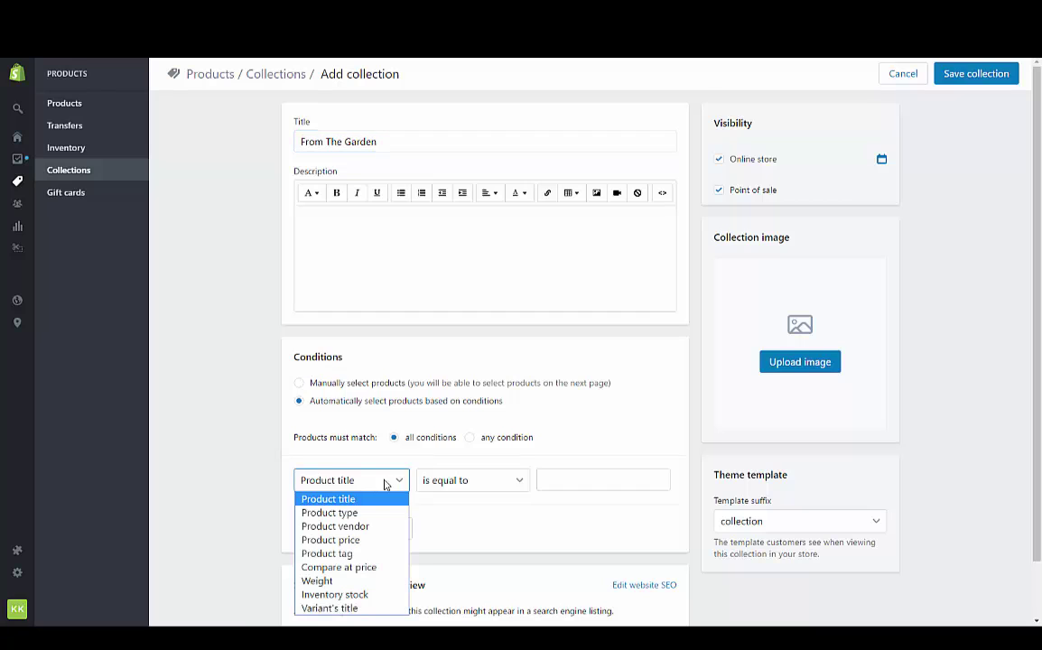
{"action": "left_click", "coordinate": [366, 553]}
{"action": "left_click", "coordinate": [423, 512]}
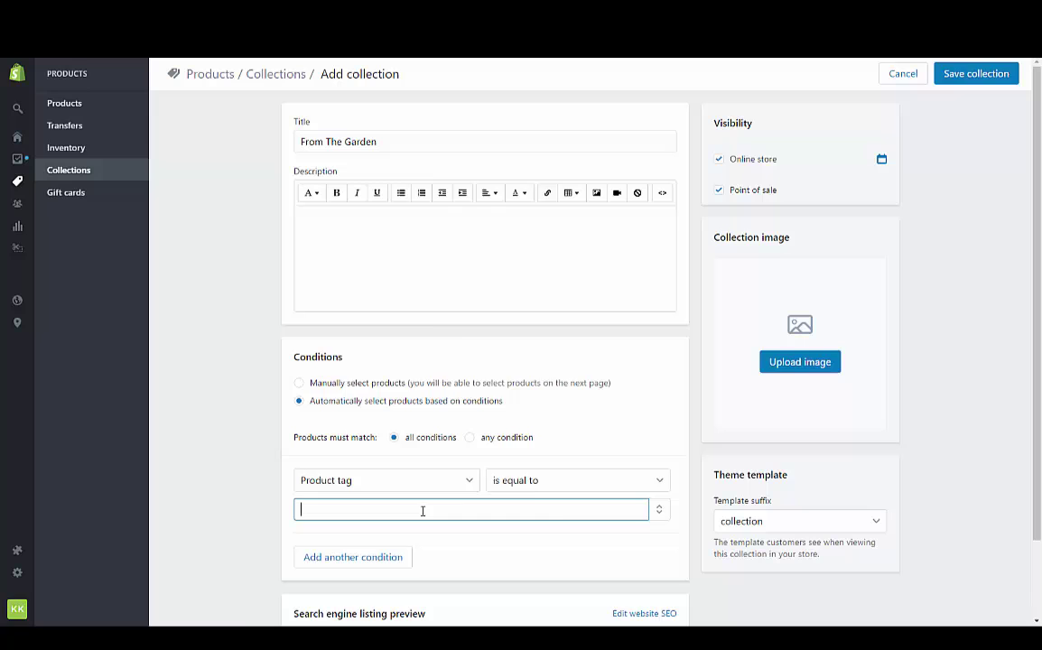
{"action": "right_click", "coordinate": [423, 511]}
{"action": "left_click", "coordinate": [475, 414]}
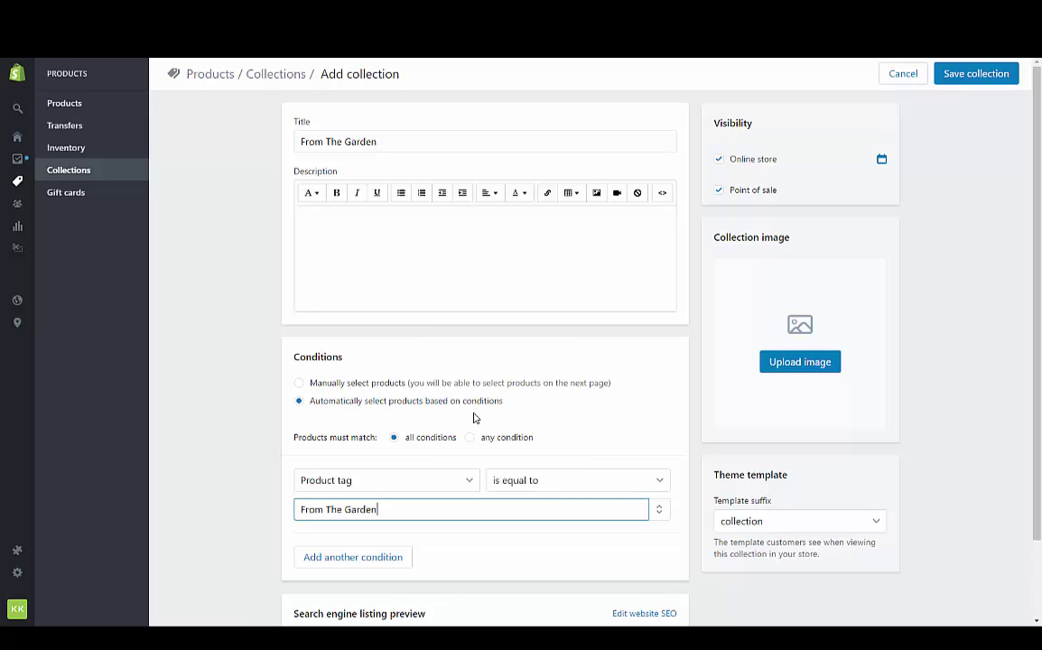
Step: Add a second condition requiring the product tag to equal "Goats Milk Soap", and save the collection
{"action": "left_click", "coordinate": [344, 560]}
{"action": "scroll", "coordinate": [345, 561], "scroll_direction": "down", "scroll_amount": 3}
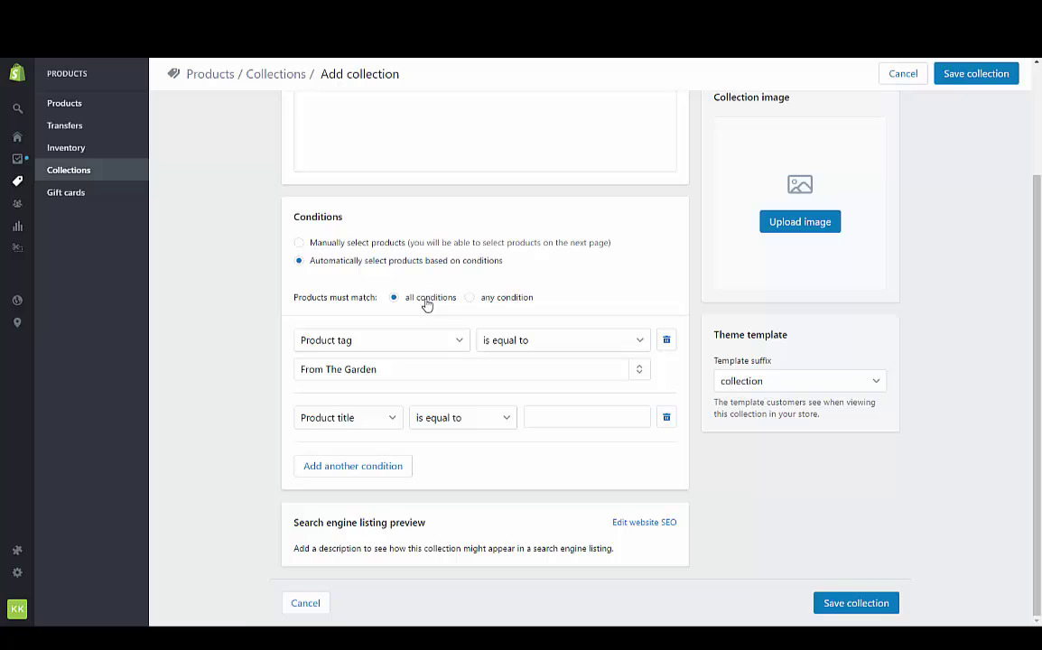
{"action": "left_click", "coordinate": [373, 420]}
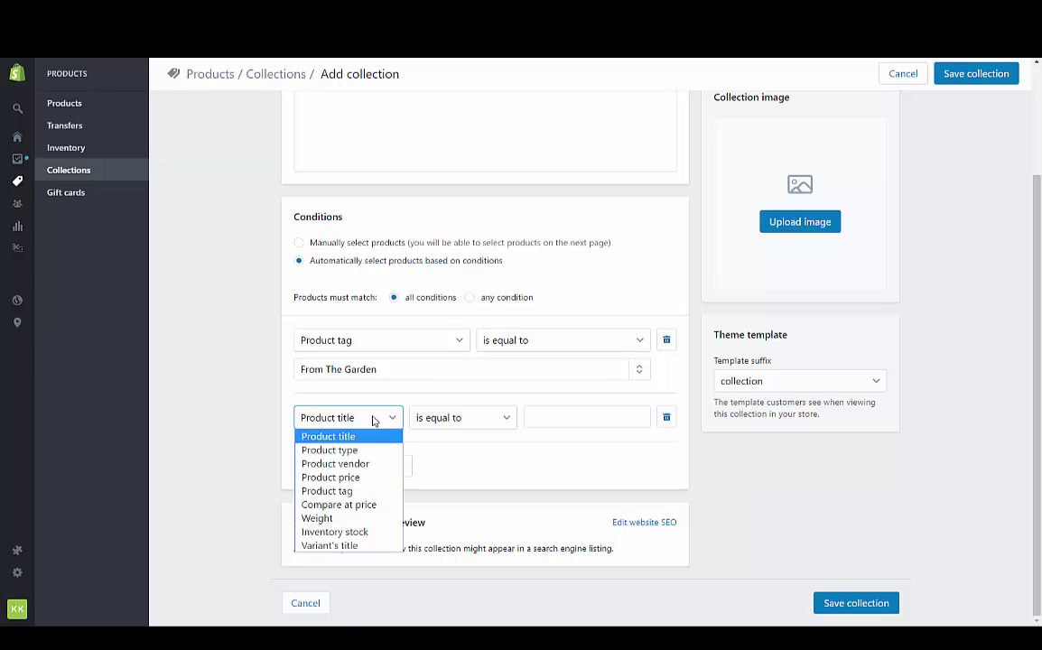
{"action": "left_click", "coordinate": [368, 492]}
{"action": "left_click", "coordinate": [410, 452]}
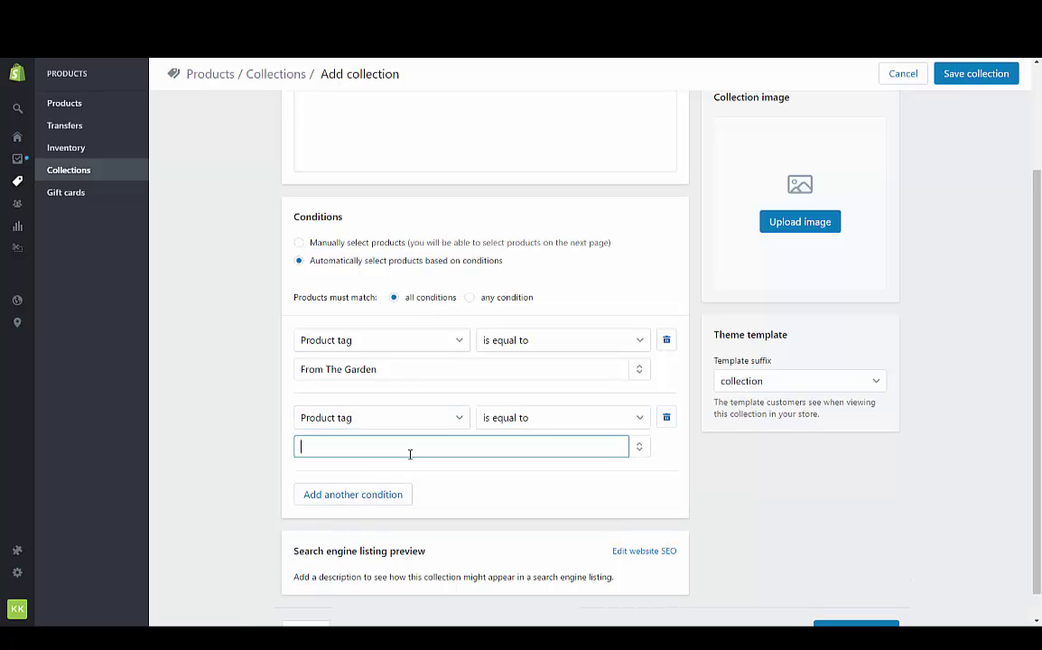
{"action": "type", "text": "Goat"}
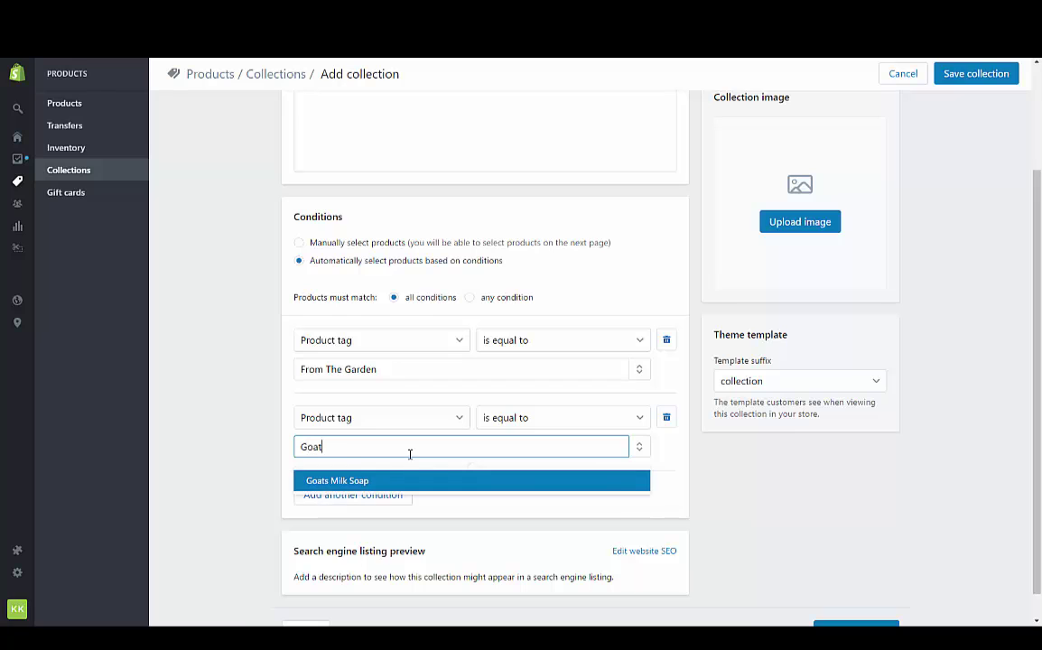
{"action": "type", "text": "s"}
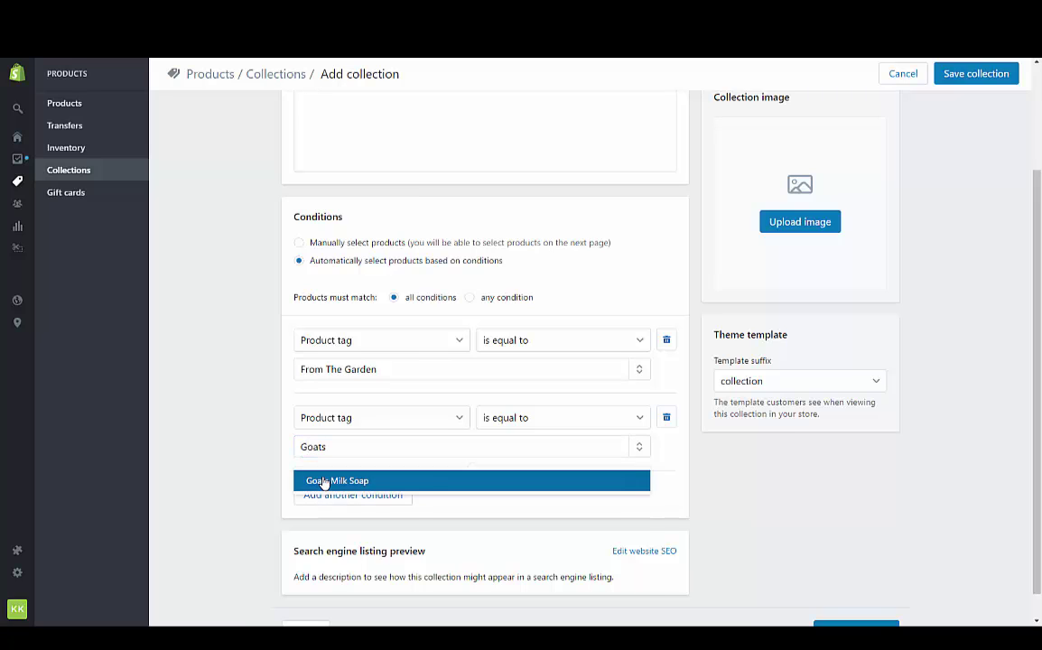
{"action": "left_click", "coordinate": [325, 483]}
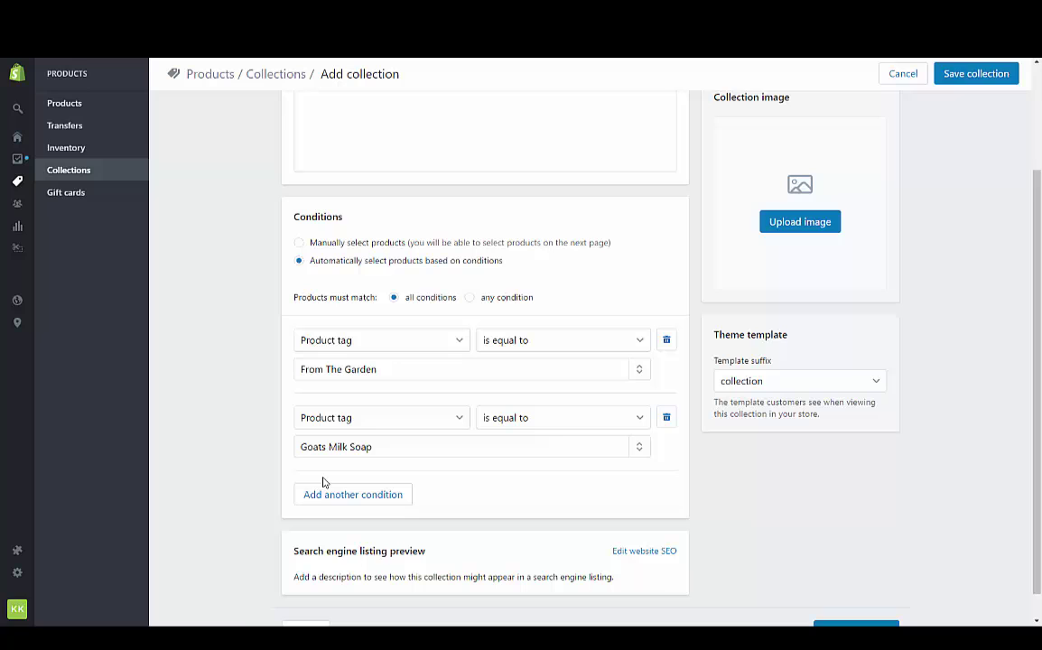
{"action": "left_click", "coordinate": [972, 83]}
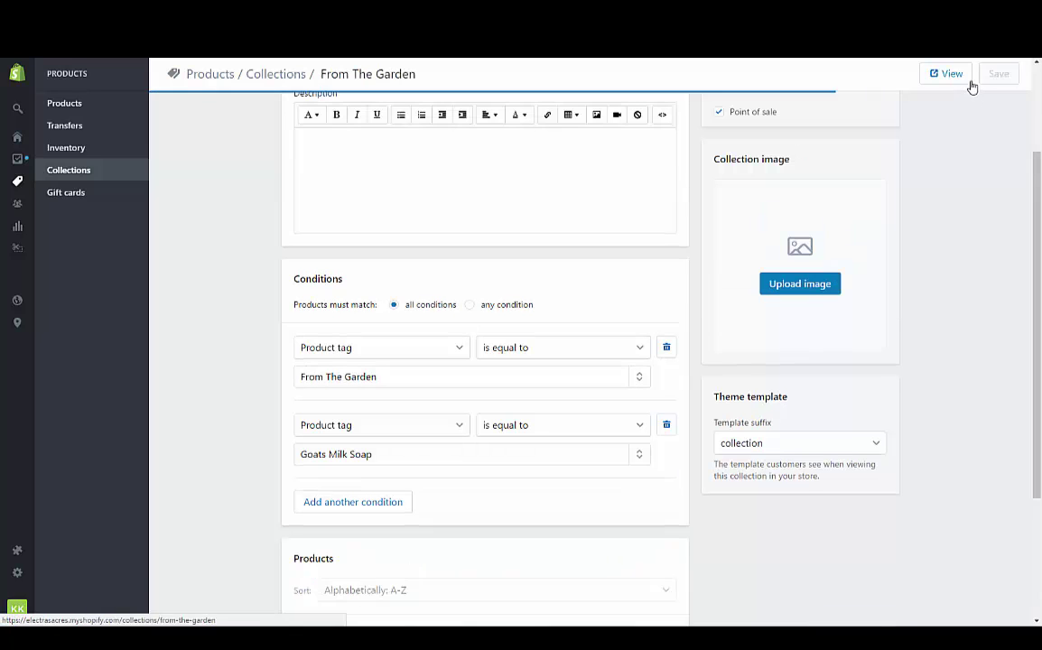
Step: Review the conditions and the list of included products in the saved From The Garden collection
{"action": "scroll", "coordinate": [248, 327], "scroll_direction": "up", "scroll_amount": 1}
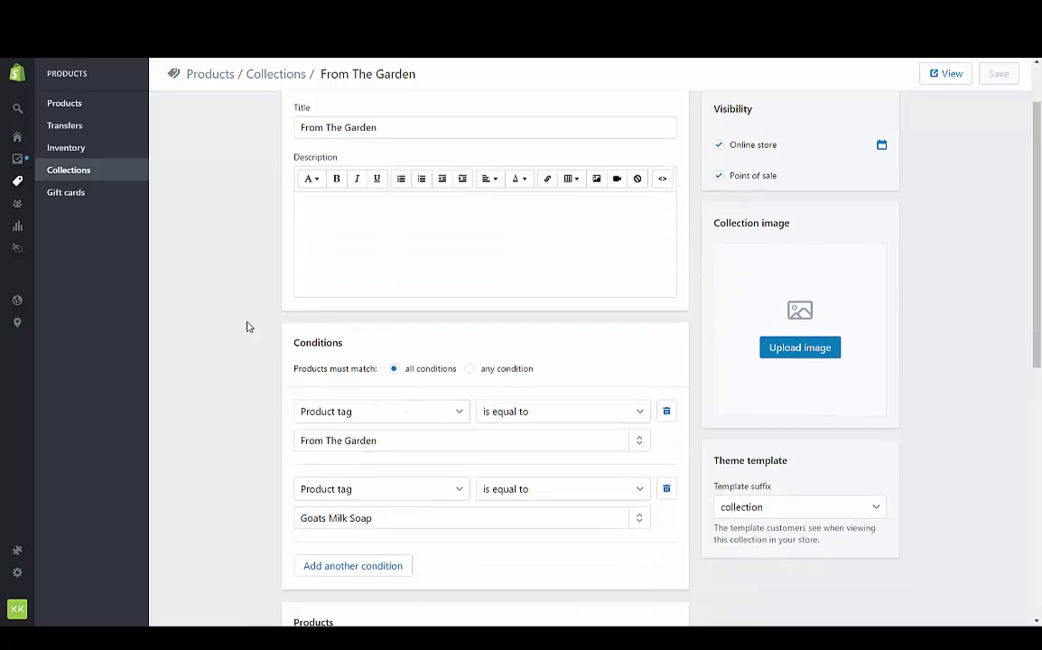
{"action": "scroll", "coordinate": [249, 327], "scroll_direction": "down", "scroll_amount": 4}
{"action": "scroll", "coordinate": [249, 327], "scroll_direction": "down", "scroll_amount": 3}
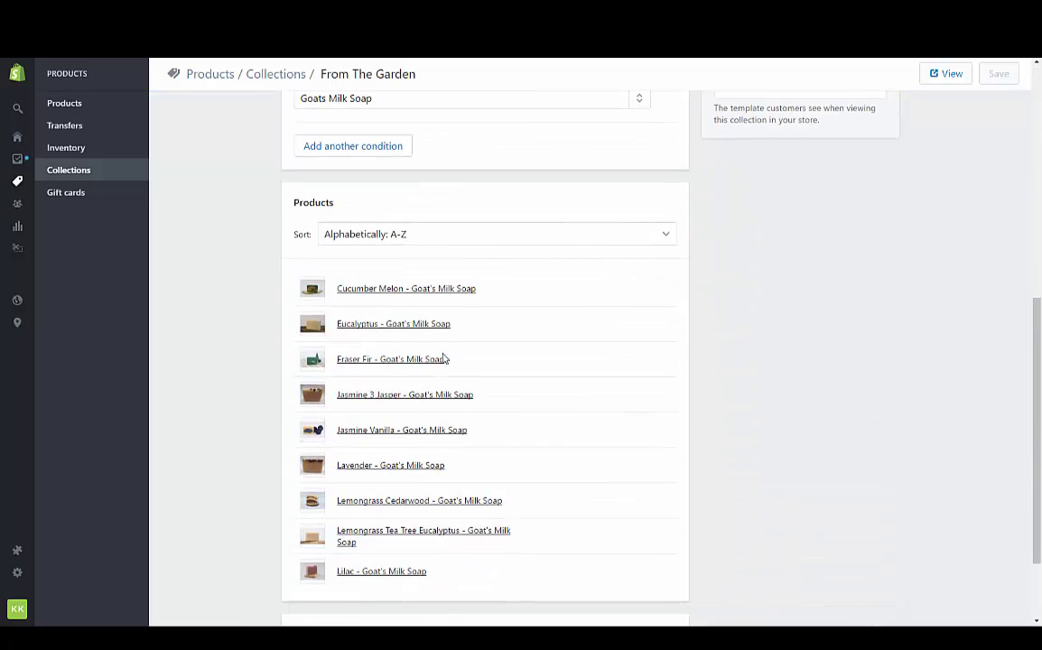
{"action": "scroll", "coordinate": [383, 485], "scroll_direction": "up", "scroll_amount": 4}
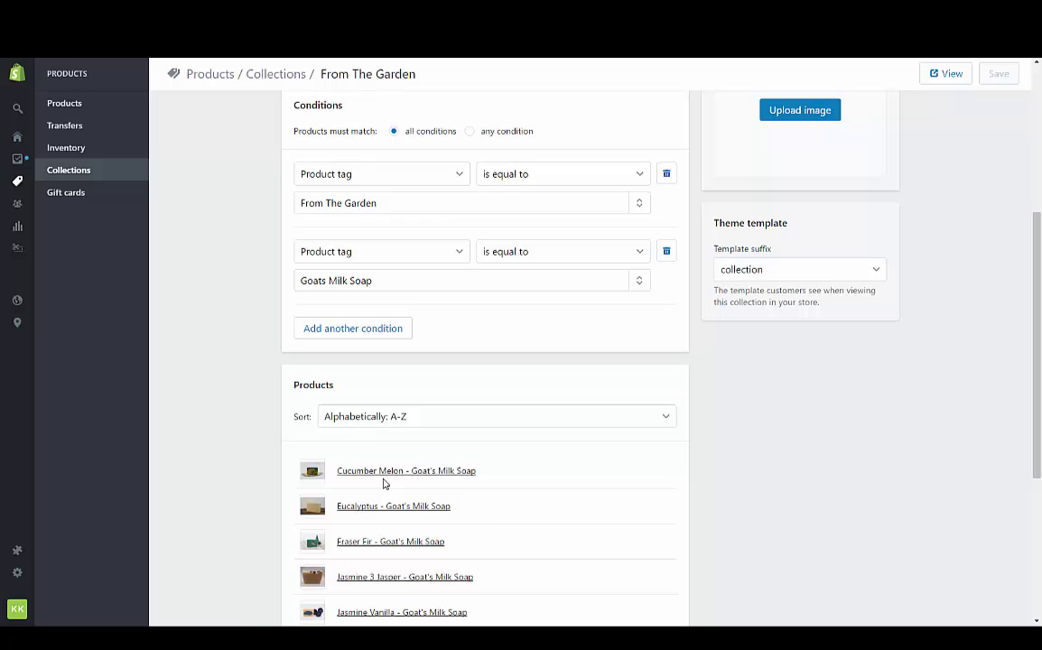
{"action": "scroll", "coordinate": [380, 488], "scroll_direction": "up", "scroll_amount": 2}
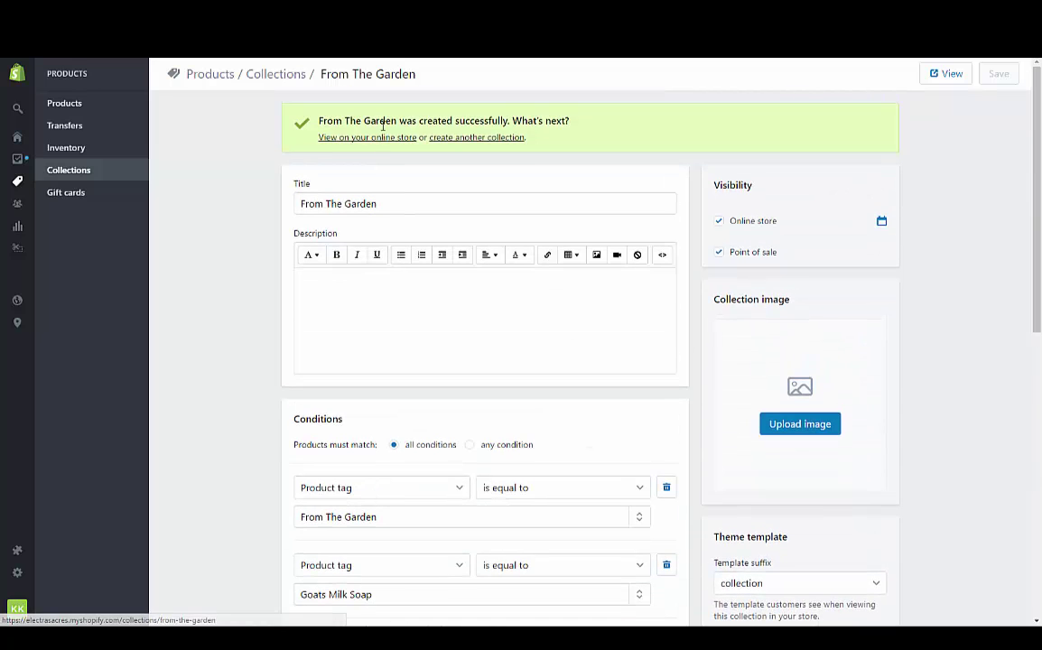
Step: Open the navigation settings of the online store
{"action": "mouse_move", "coordinate": [34, 97]}
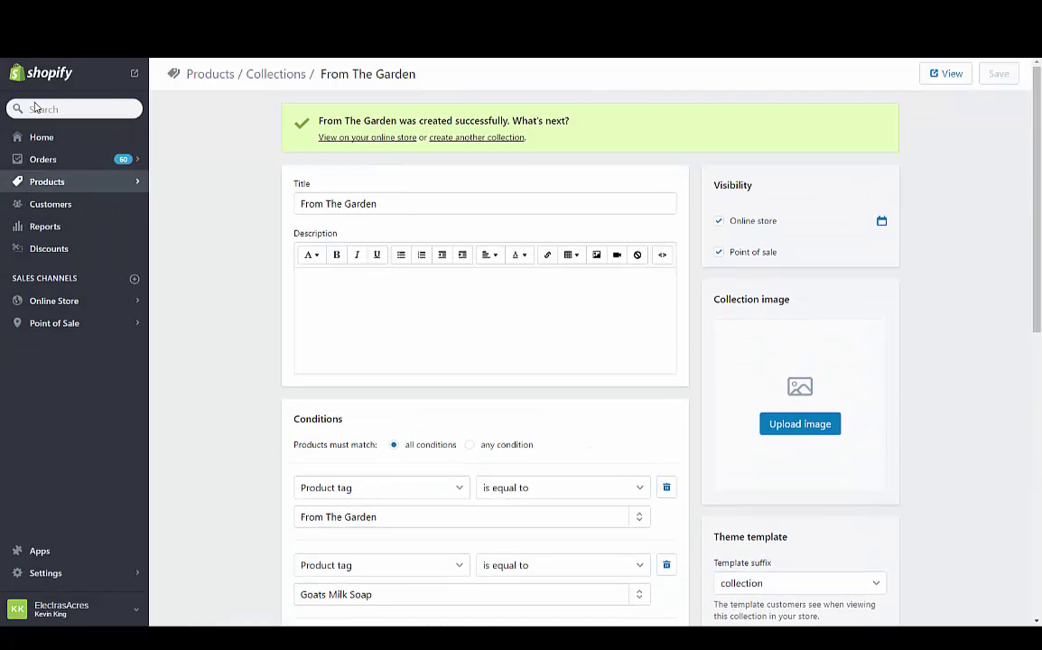
{"action": "left_click", "coordinate": [56, 303]}
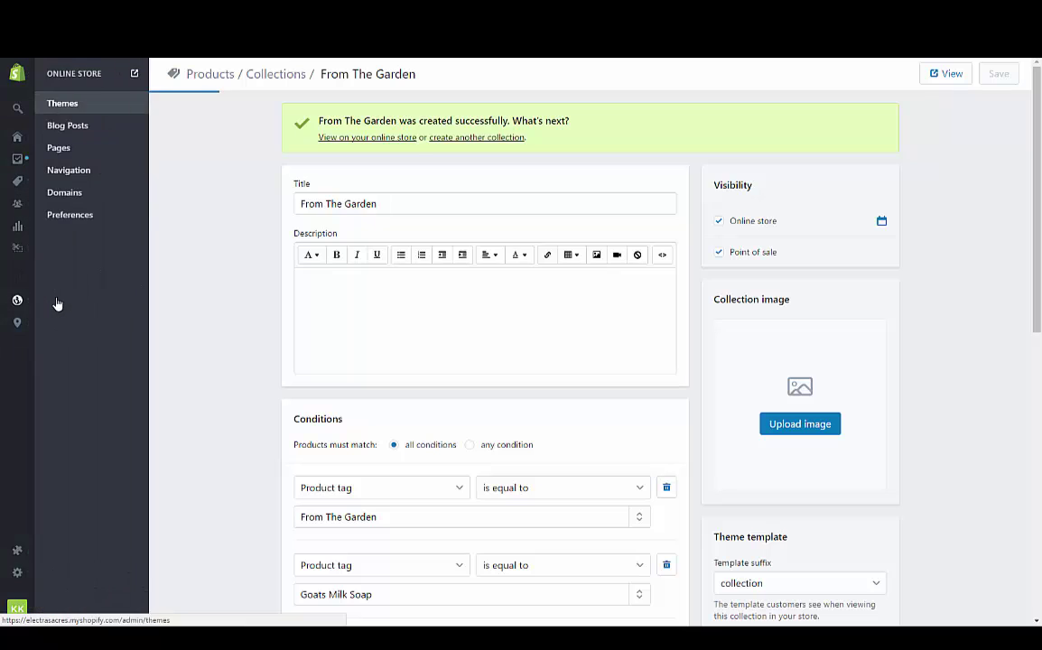
{"action": "mouse_move", "coordinate": [17, 303]}
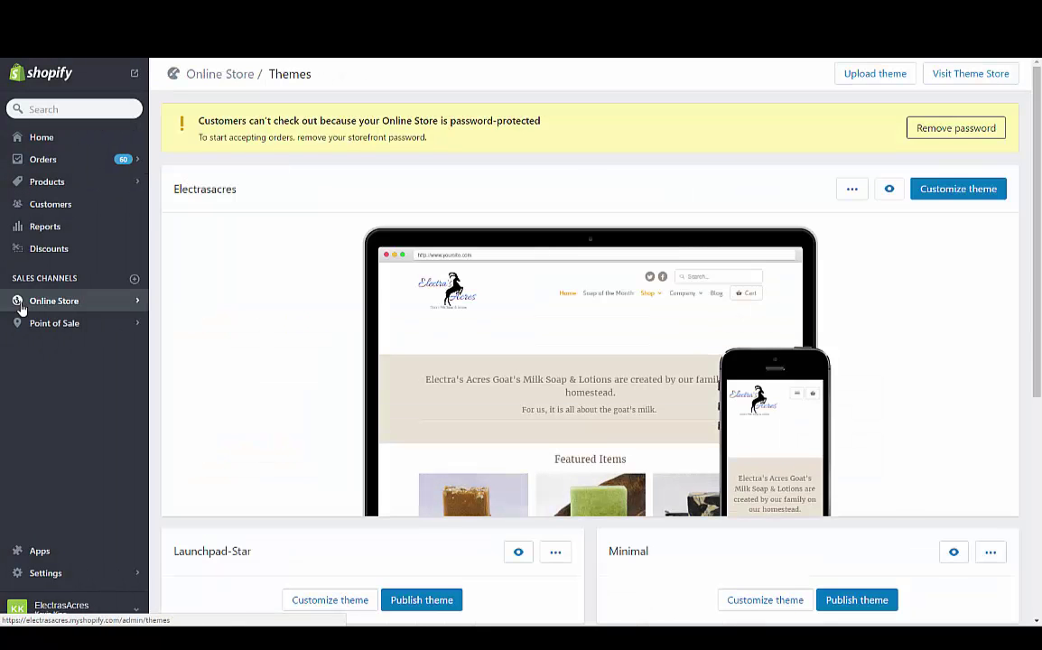
{"action": "left_click", "coordinate": [61, 305]}
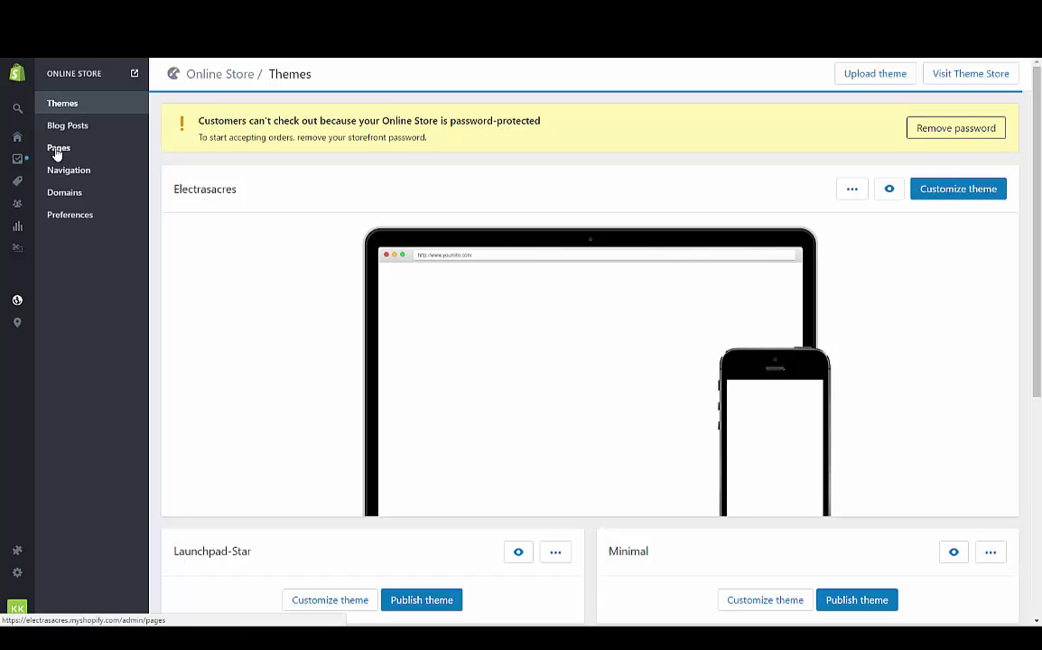
{"action": "left_click", "coordinate": [38, 280]}
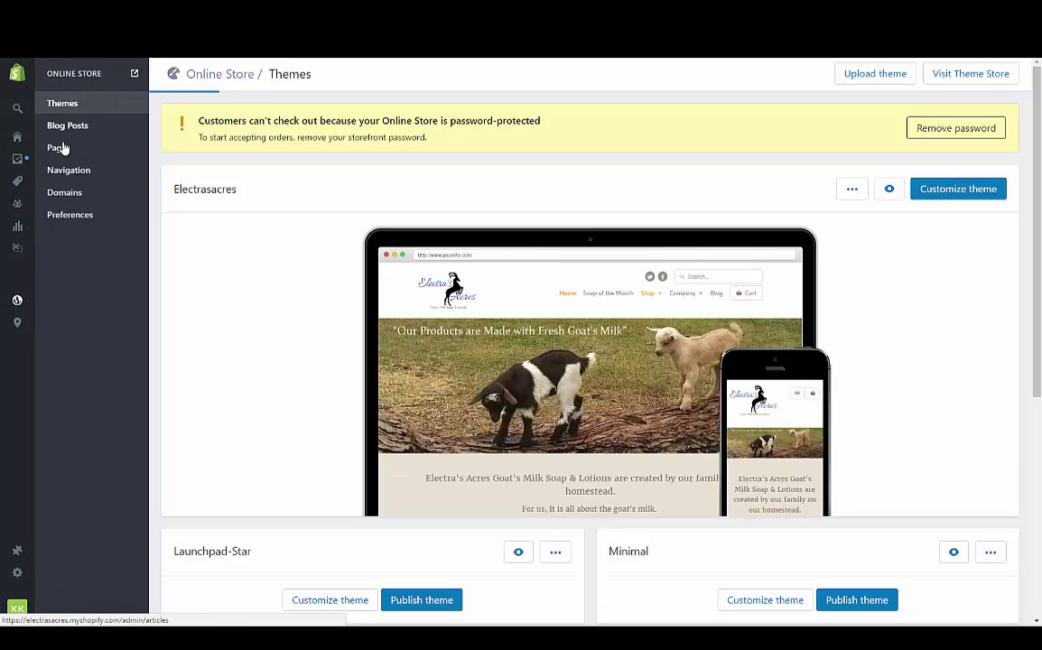
{"action": "left_click", "coordinate": [62, 175]}
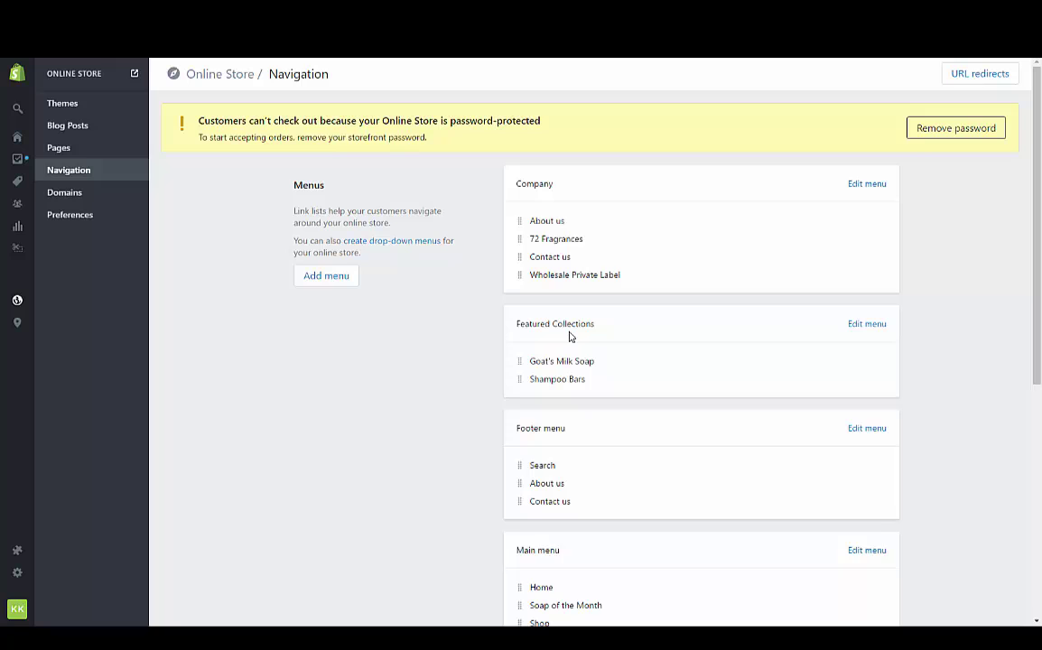
Step: Look over the existing store menus and start a new menu named "Goat's Milk Soap"
{"action": "scroll", "coordinate": [568, 336], "scroll_direction": "down", "scroll_amount": 1}
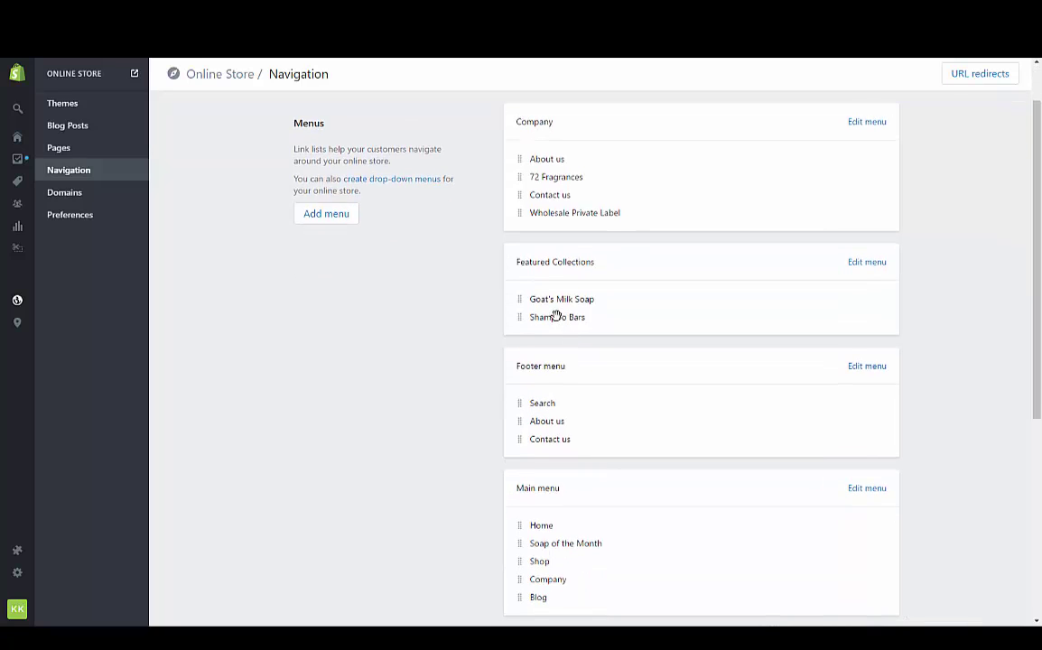
{"action": "scroll", "coordinate": [510, 239], "scroll_direction": "down", "scroll_amount": 4}
{"action": "scroll", "coordinate": [509, 239], "scroll_direction": "up", "scroll_amount": 4}
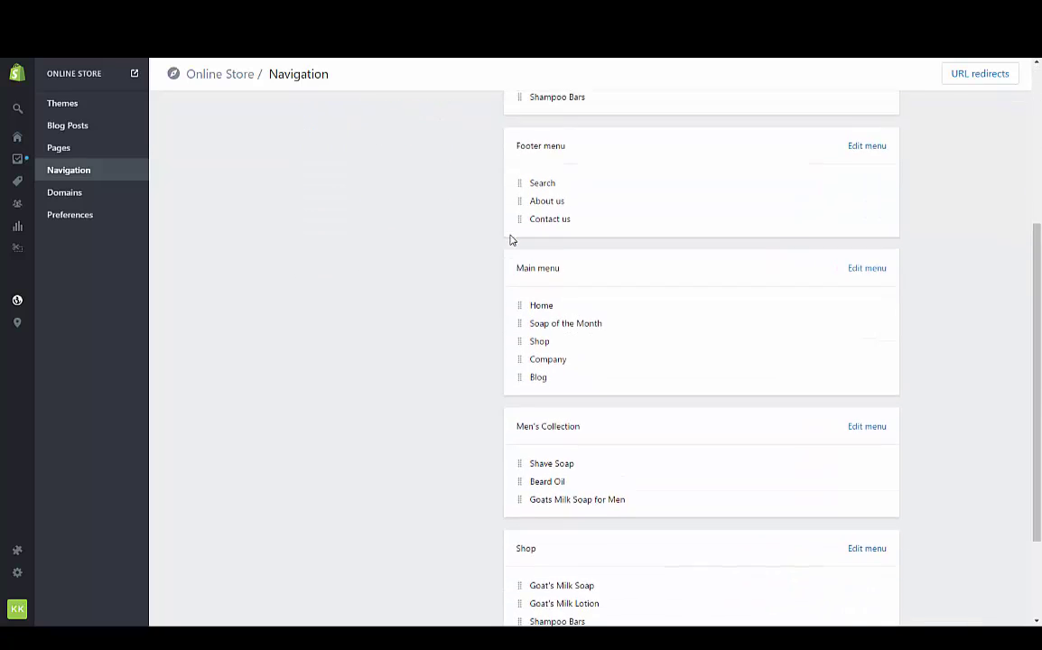
{"action": "scroll", "coordinate": [436, 295], "scroll_direction": "down", "scroll_amount": 4}
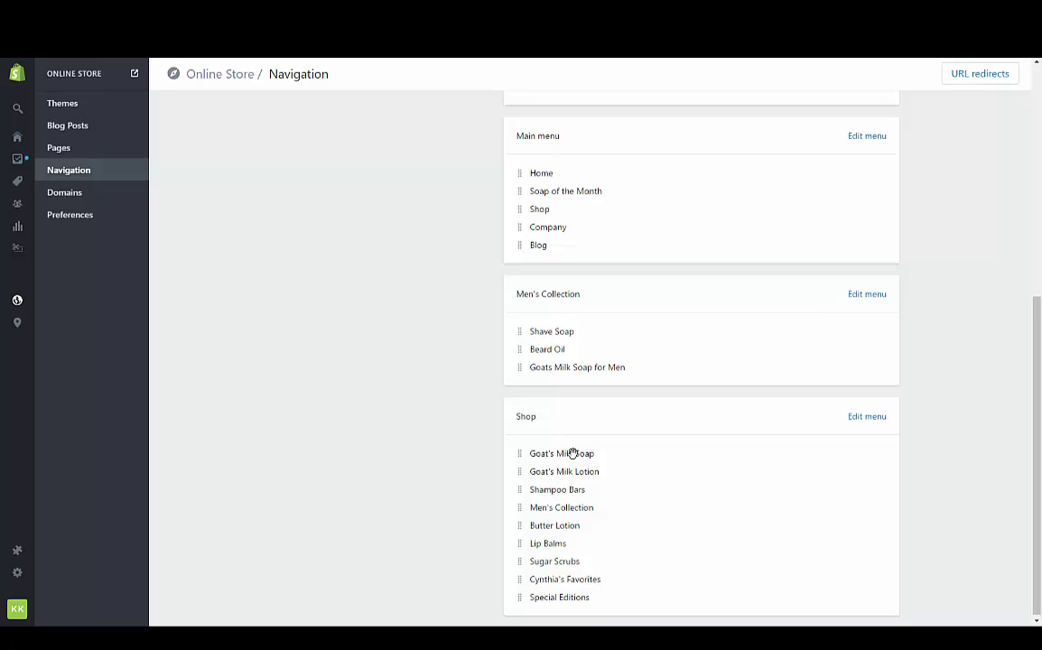
{"action": "scroll", "coordinate": [573, 453], "scroll_direction": "up", "scroll_amount": 5}
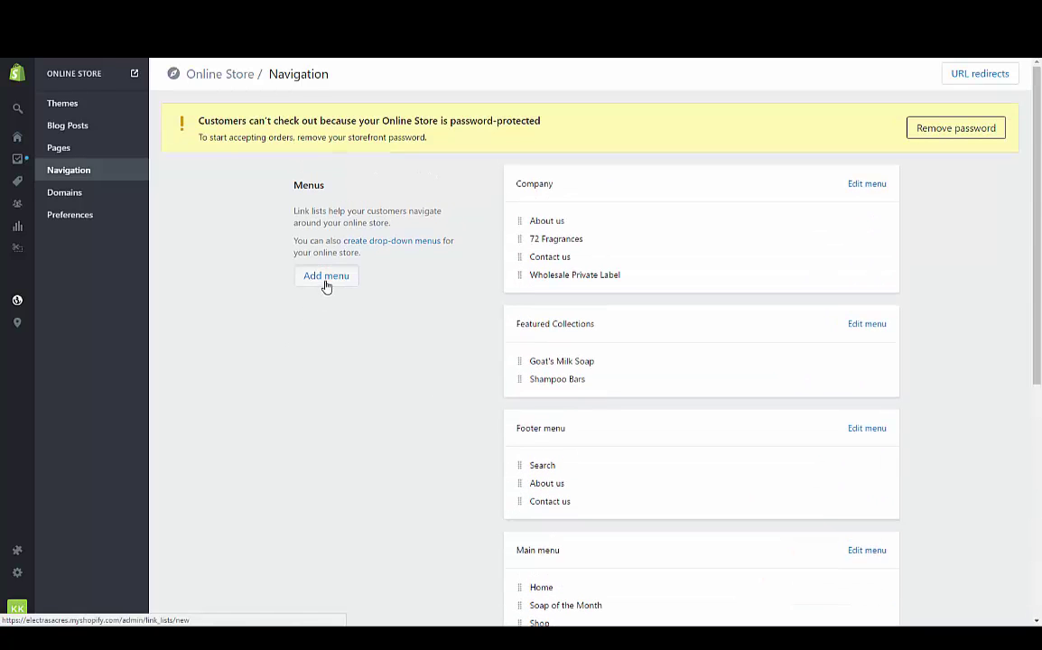
{"action": "left_click", "coordinate": [326, 282]}
{"action": "left_click", "coordinate": [562, 138]}
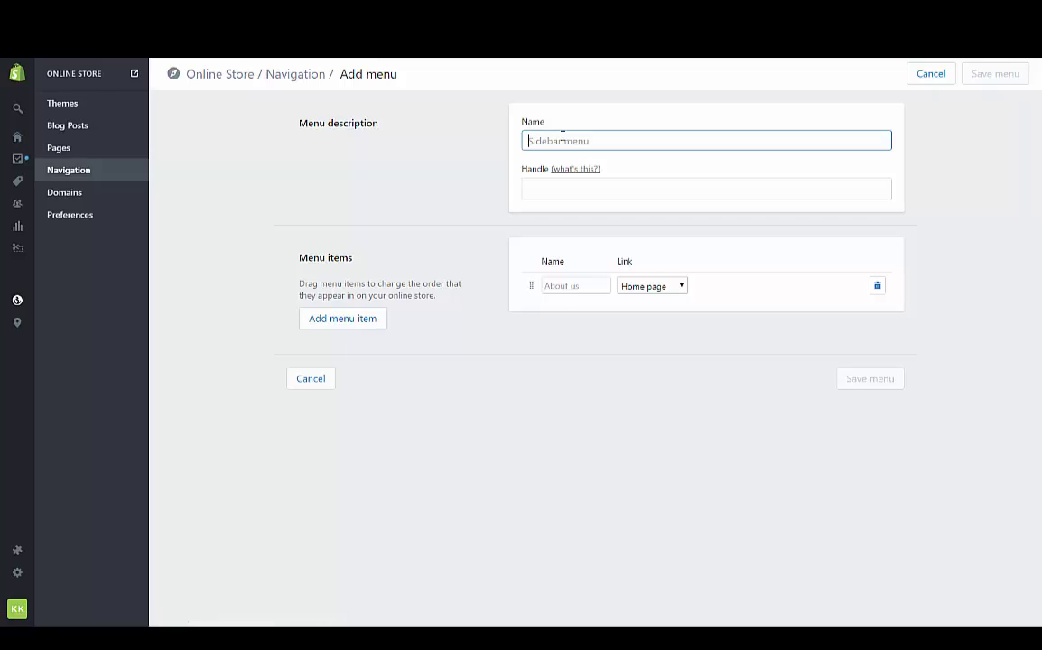
{"action": "type", "text": "Goat's"}
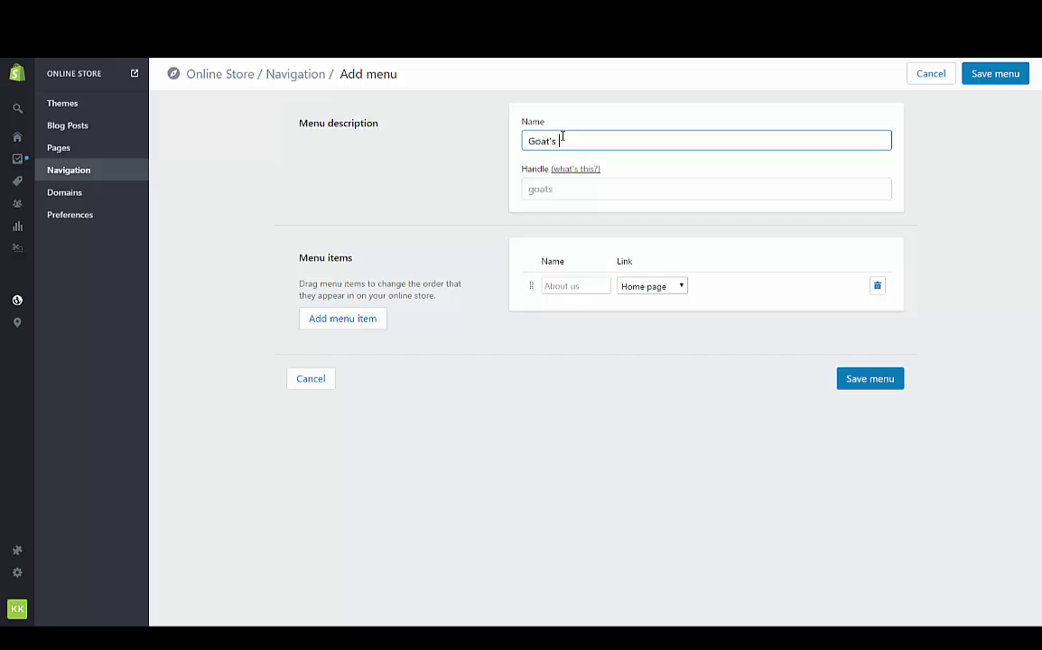
{"action": "type", "text": " Milk Soap"}
Step: Name the first menu item "From The Garden" and link it to the From The Garden collection
{"action": "left_click", "coordinate": [578, 286]}
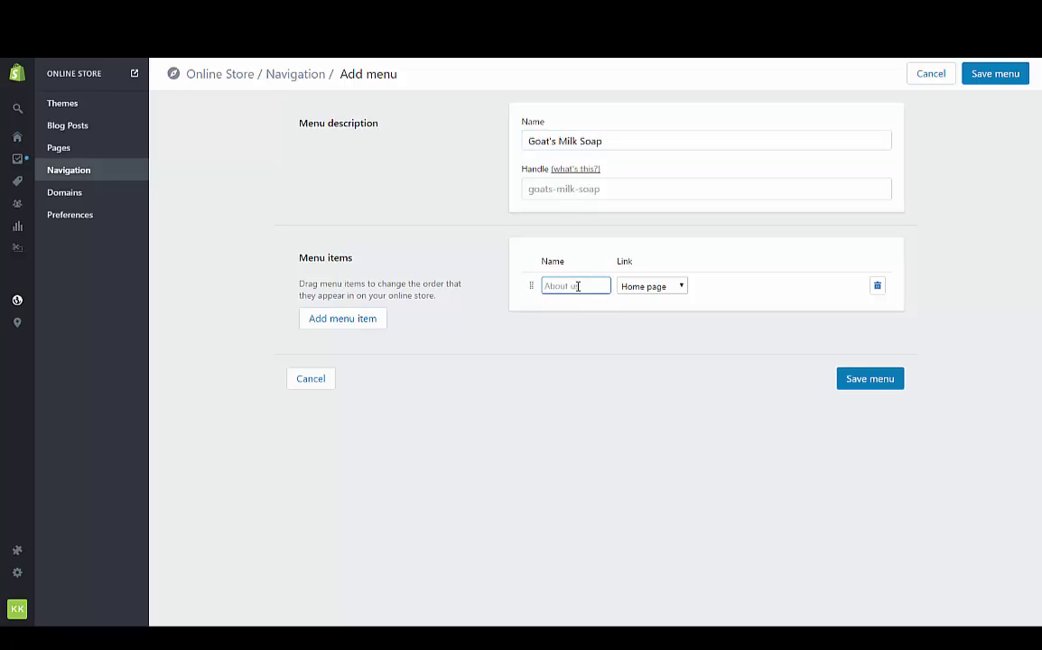
{"action": "type", "text": "From The Garden"}
{"action": "left_click", "coordinate": [662, 294]}
{"action": "left_click", "coordinate": [646, 312]}
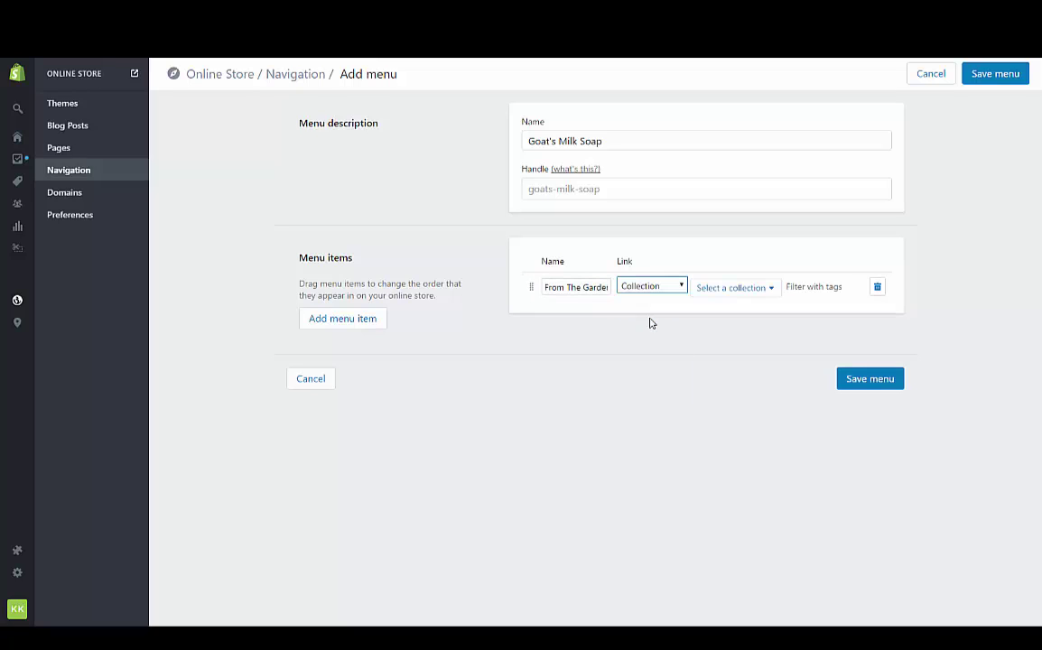
{"action": "left_click", "coordinate": [734, 290]}
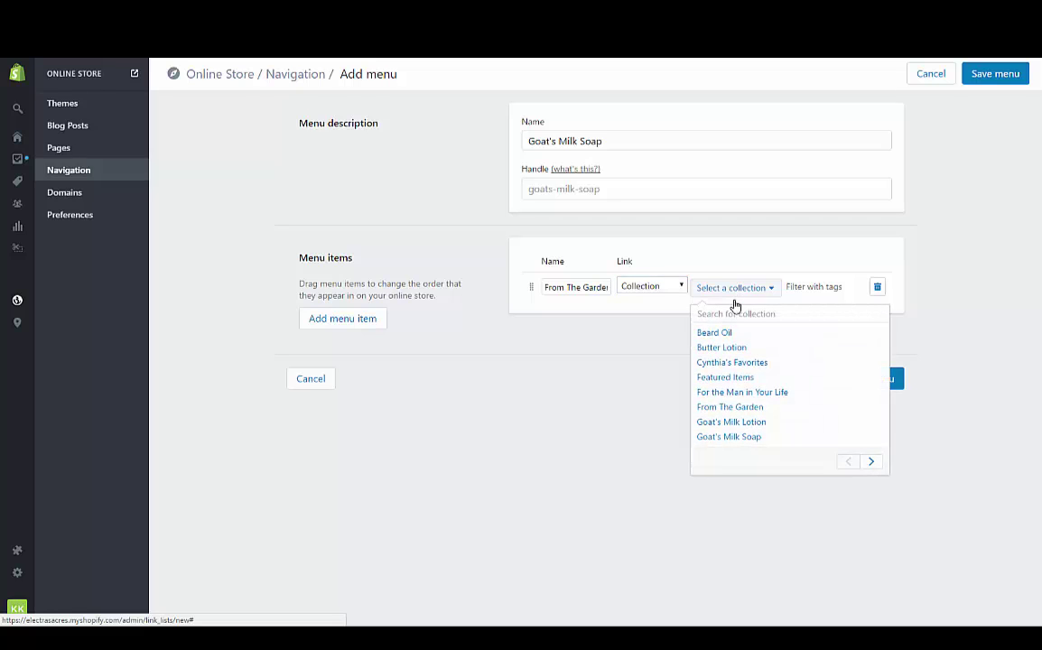
{"action": "left_click", "coordinate": [729, 410]}
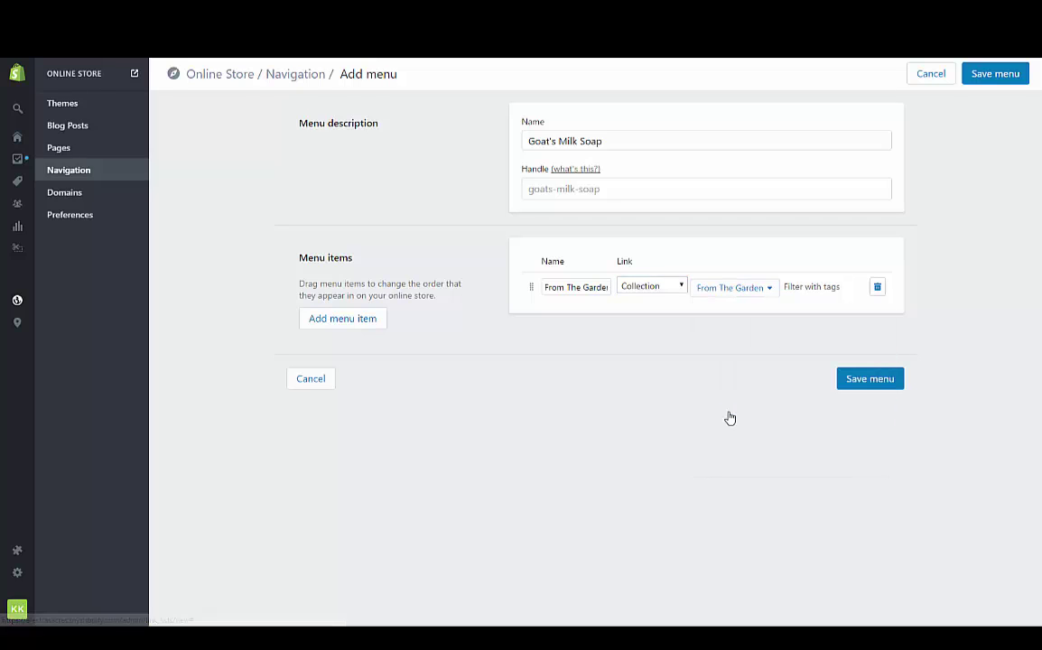
Step: Add a second item to the Goat's Milk Soap menu and name it "For The Man in Your Life"
{"action": "left_click", "coordinate": [323, 320]}
{"action": "left_click", "coordinate": [587, 314]}
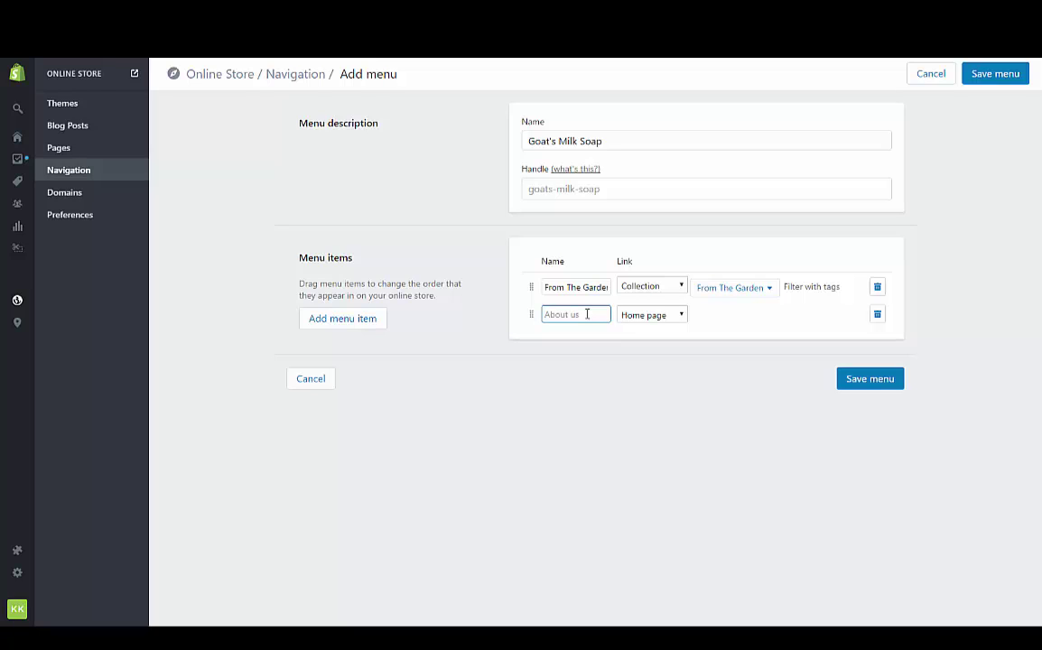
{"action": "type", "text": "For"}
{"action": "type", "text": "The Man in Your"}
{"action": "type", "text": " Li"}
{"action": "type", "text": "fe"}
Step: Link the second menu item to the "For the Man in Your Life" collection and save the menu
{"action": "left_click", "coordinate": [650, 315]}
{"action": "left_click", "coordinate": [641, 342]}
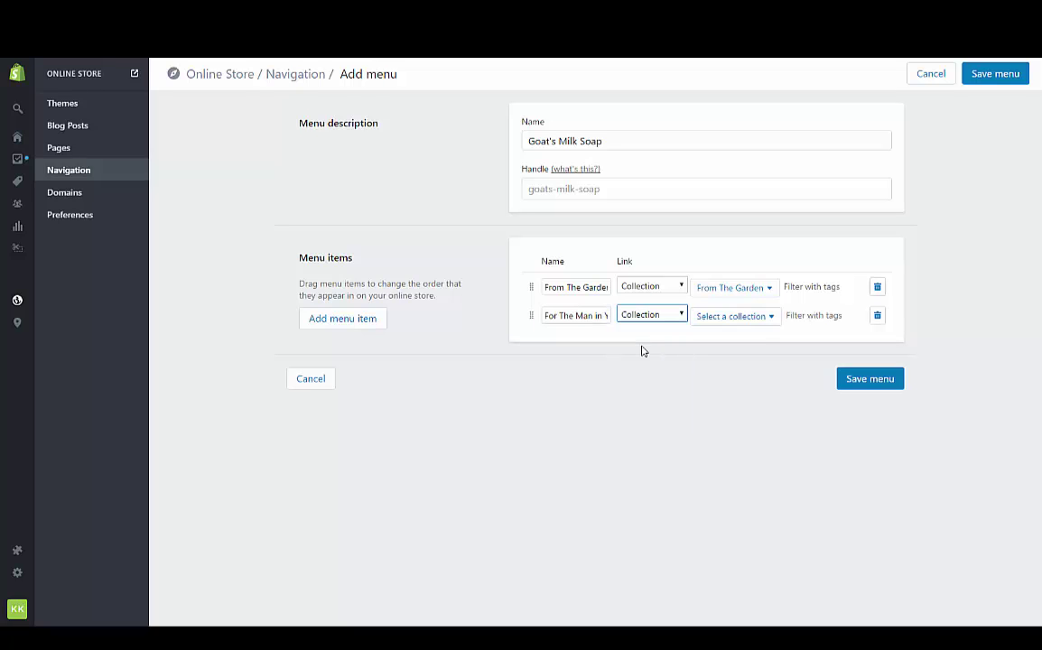
{"action": "left_click", "coordinate": [723, 317]}
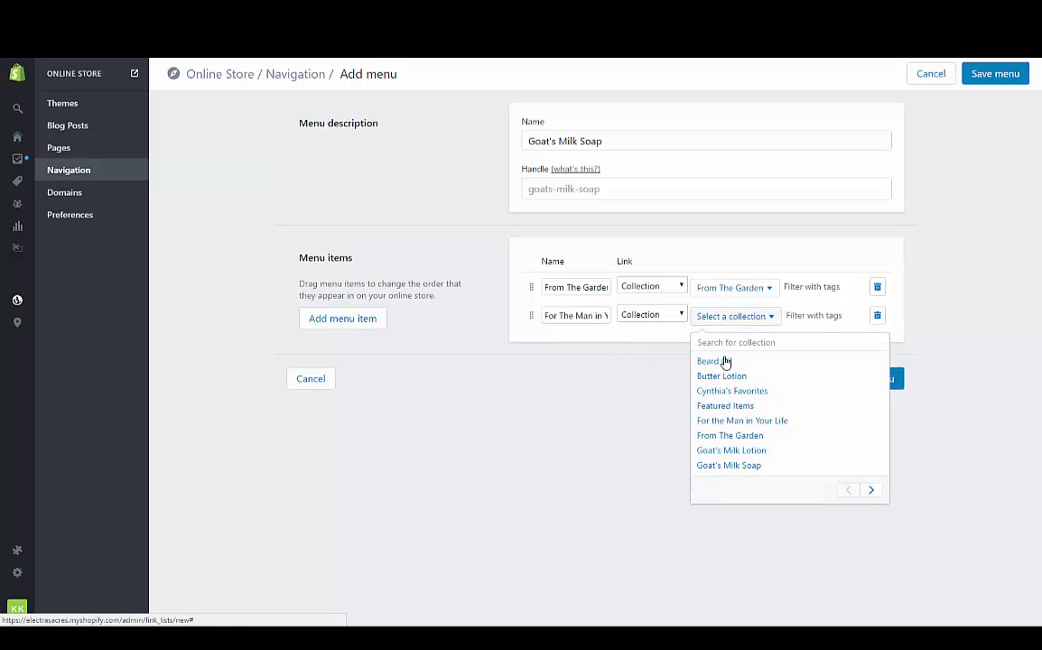
{"action": "left_click", "coordinate": [727, 421]}
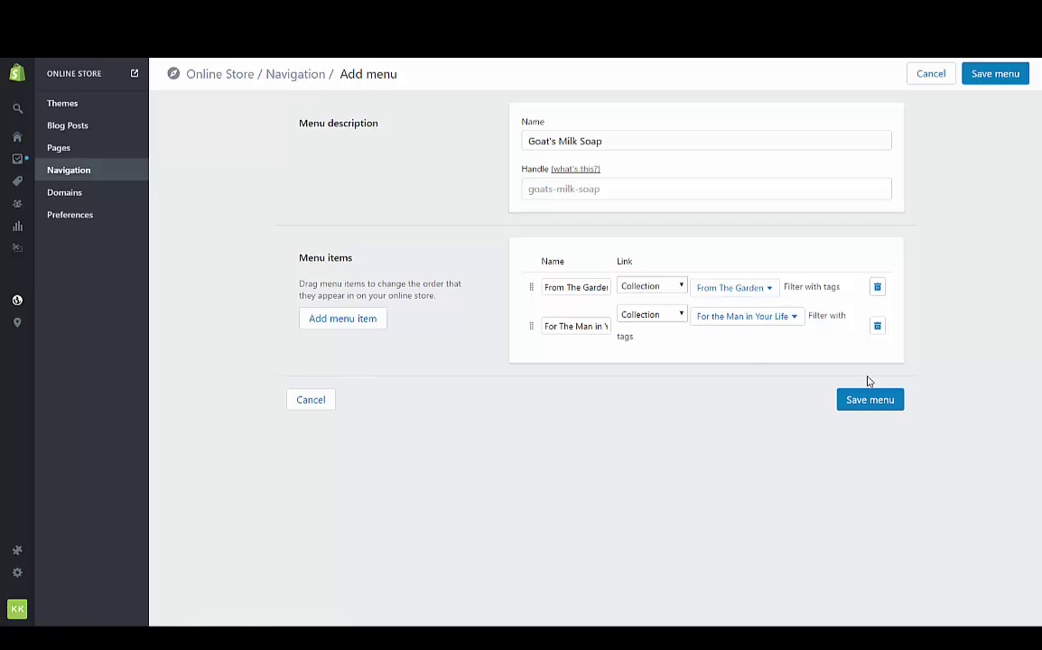
{"action": "left_click", "coordinate": [869, 403]}
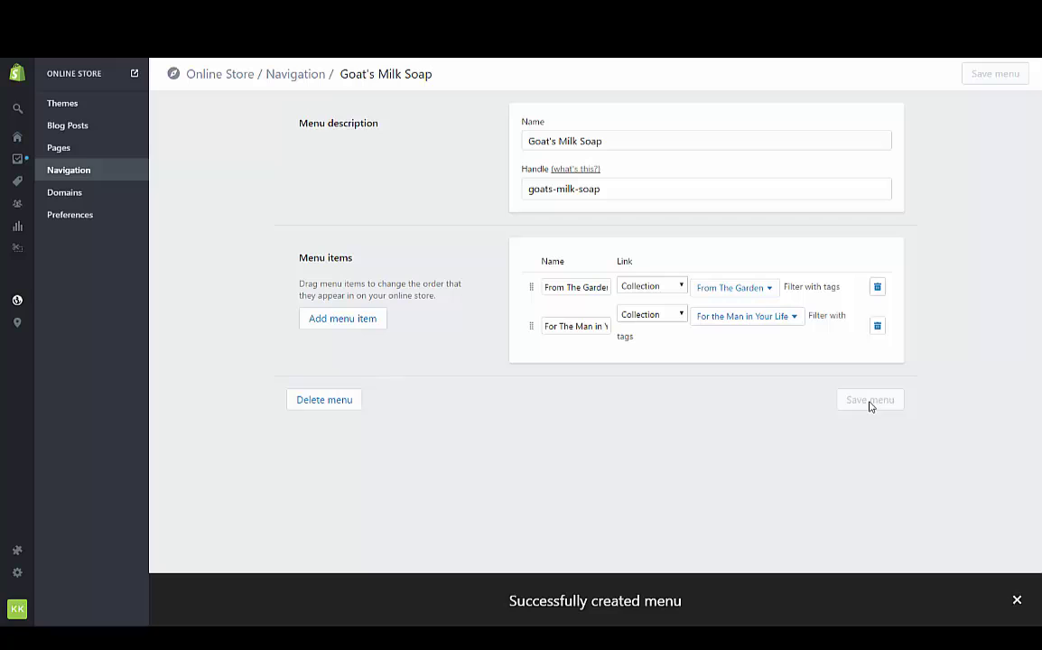
Step: View the live online store and check the Goat's Milk Soap submenu in the Shop navigation
{"action": "left_click", "coordinate": [135, 73]}
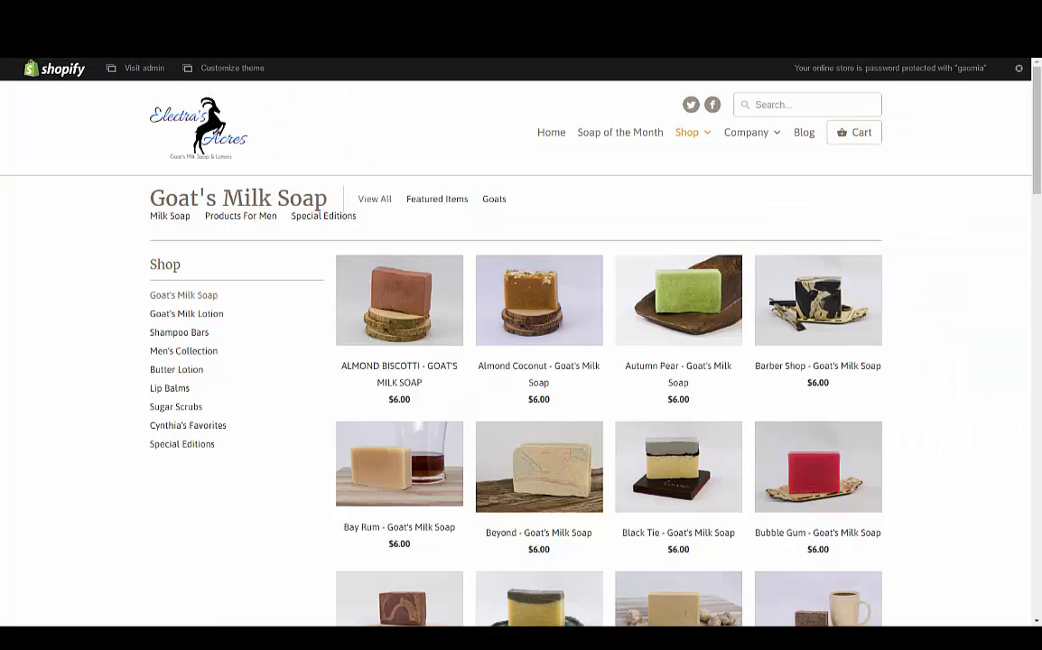
{"action": "mouse_move", "coordinate": [728, 140]}
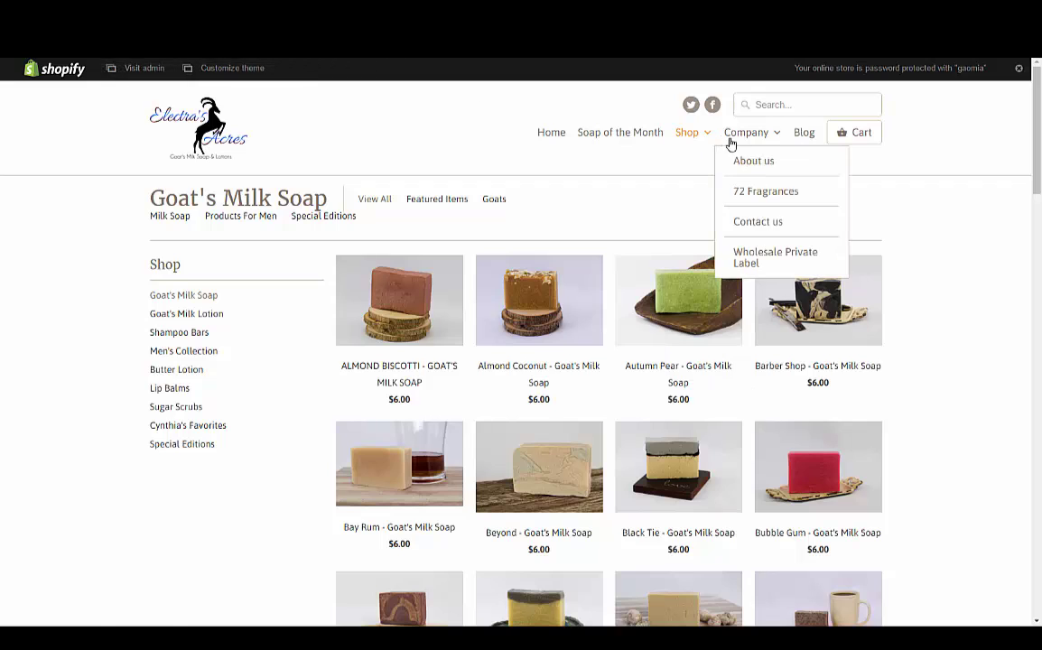
{"action": "mouse_move", "coordinate": [688, 136]}
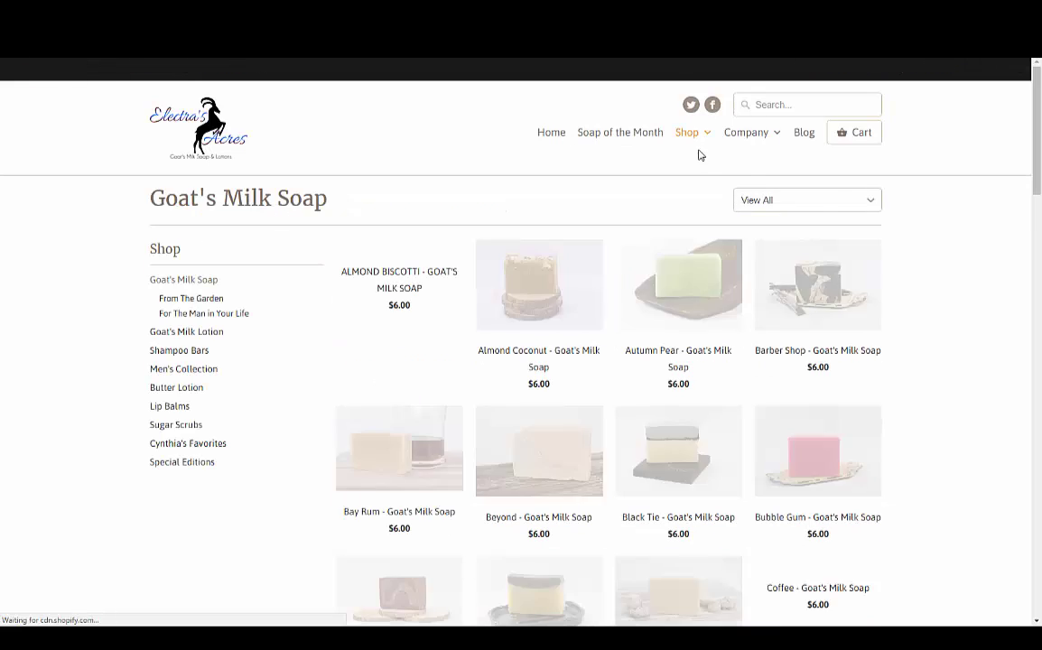
{"action": "mouse_move", "coordinate": [699, 167]}
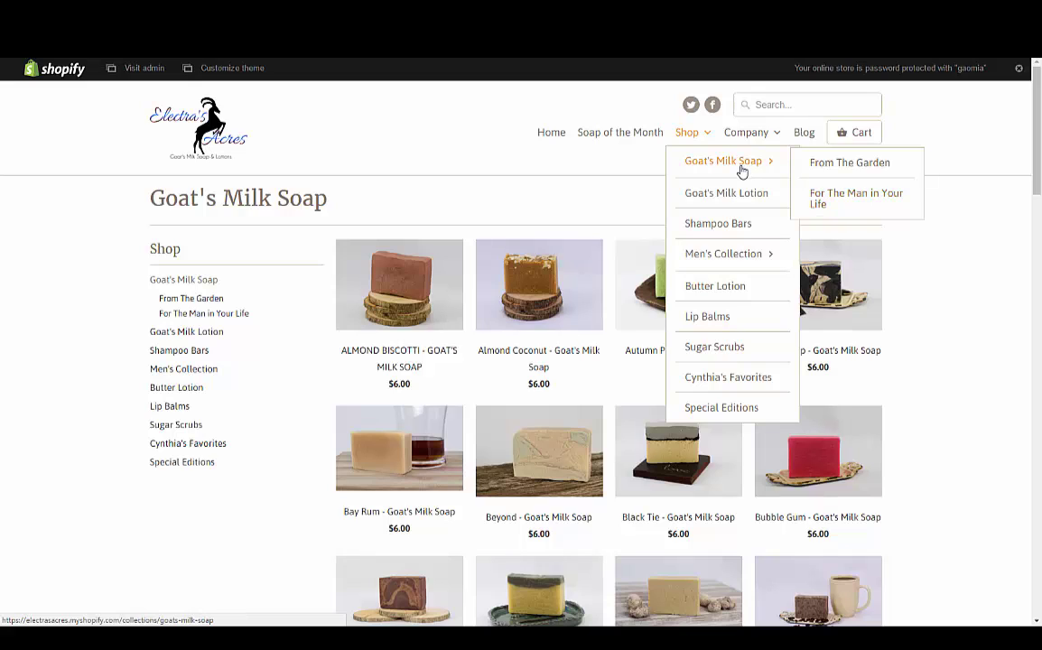
Step: Visit the From The Garden collection through the Goat's Milk Soap submenu and look through its products
{"action": "left_click", "coordinate": [822, 170]}
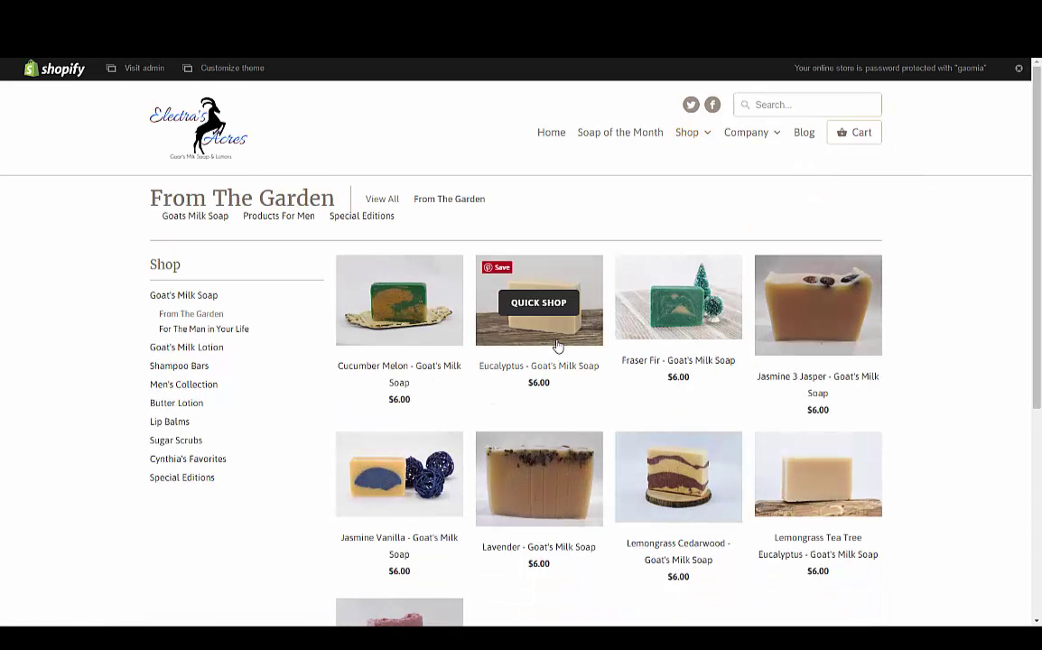
{"action": "scroll", "coordinate": [558, 346], "scroll_direction": "down", "scroll_amount": 3}
{"action": "scroll", "coordinate": [557, 346], "scroll_direction": "up", "scroll_amount": 3}
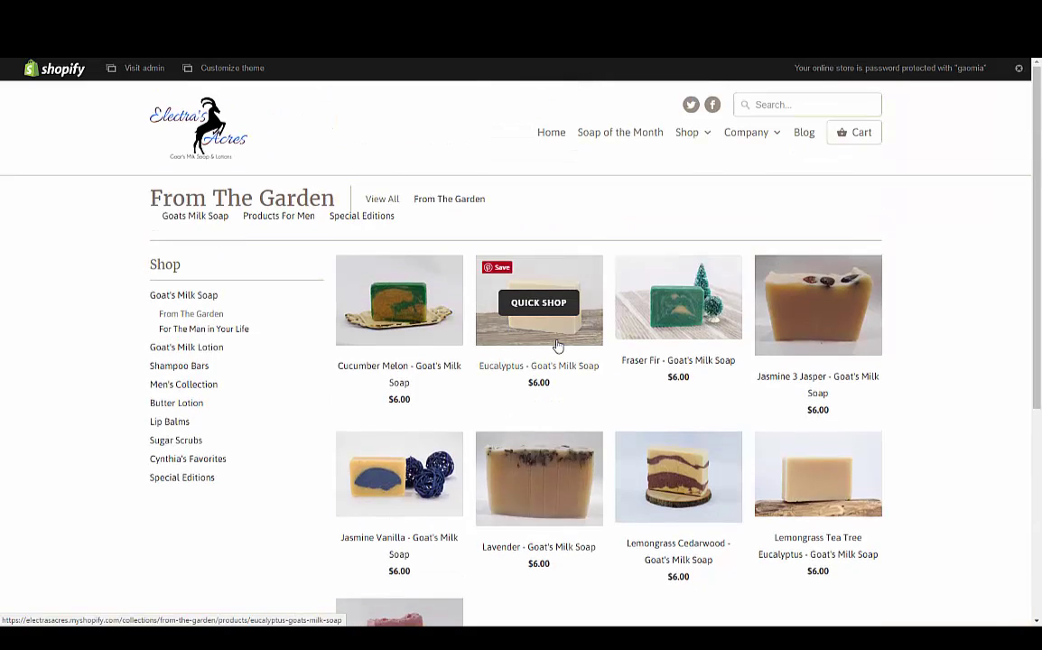